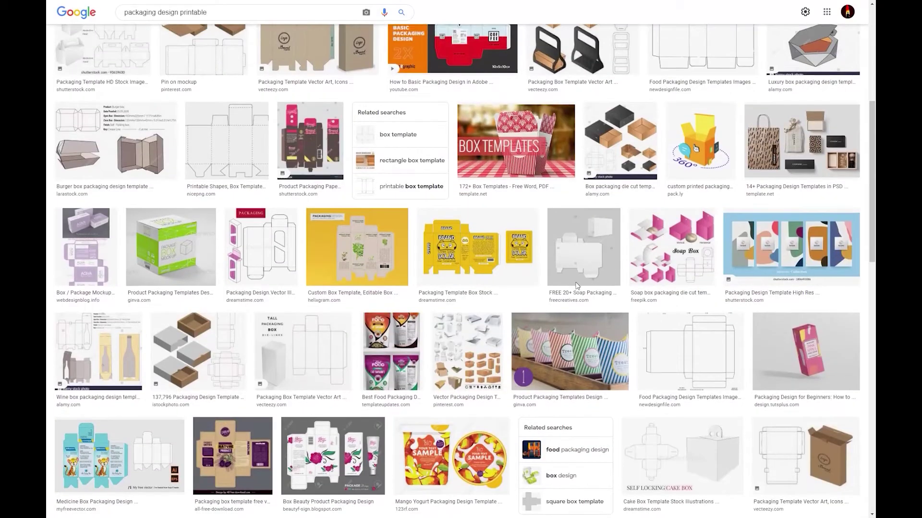
scroll(576, 286, down, 5)
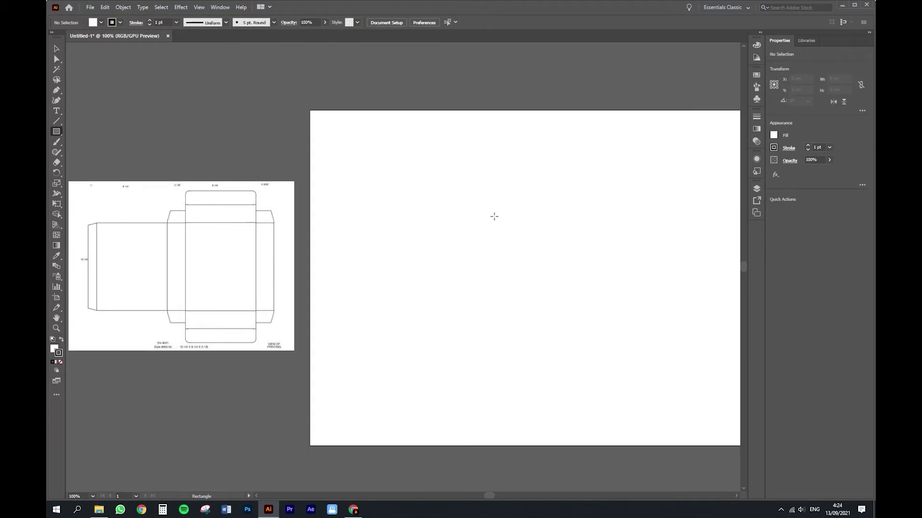
Step: Create a 5,1 × 8,1 cm front-panel rectangle and move it up and right on the artboard
click(493, 217)
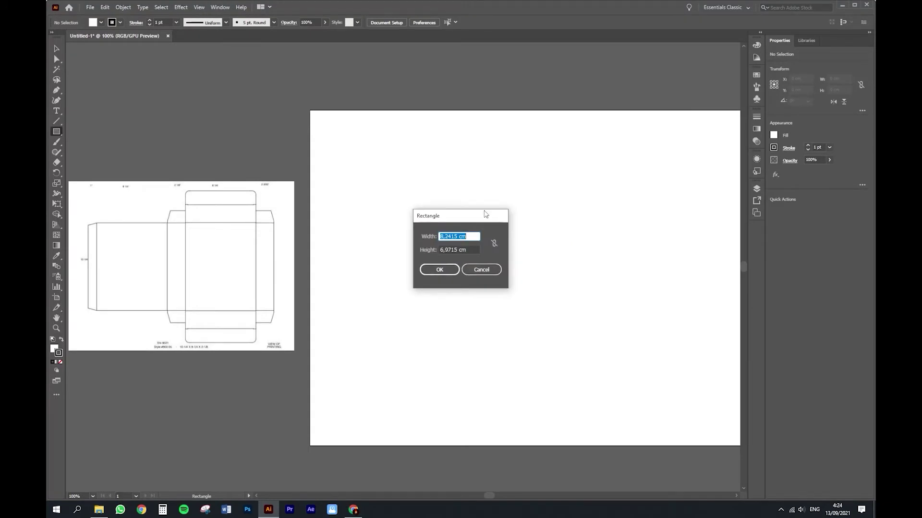
click(494, 244)
click(469, 236)
drag(470, 236, 432, 237)
text(5)
click(494, 243)
drag(477, 250, 438, 250)
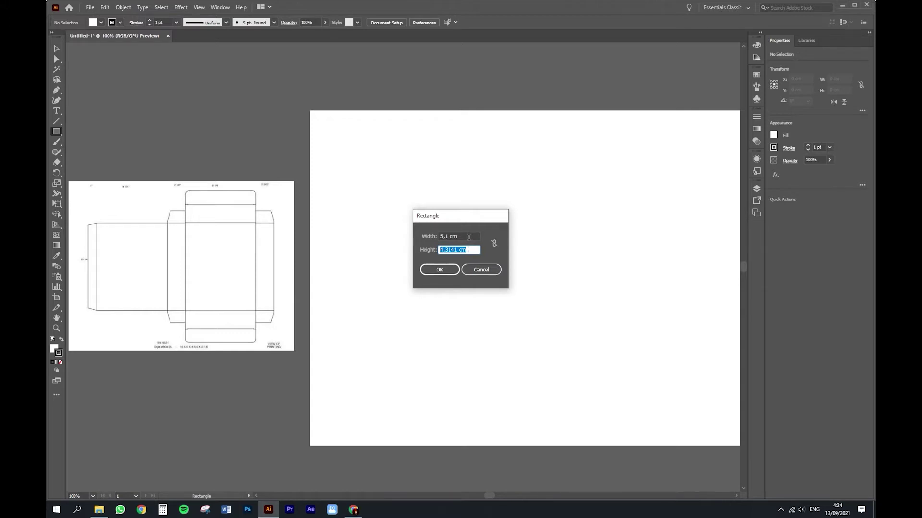
text(8)
key(Return)
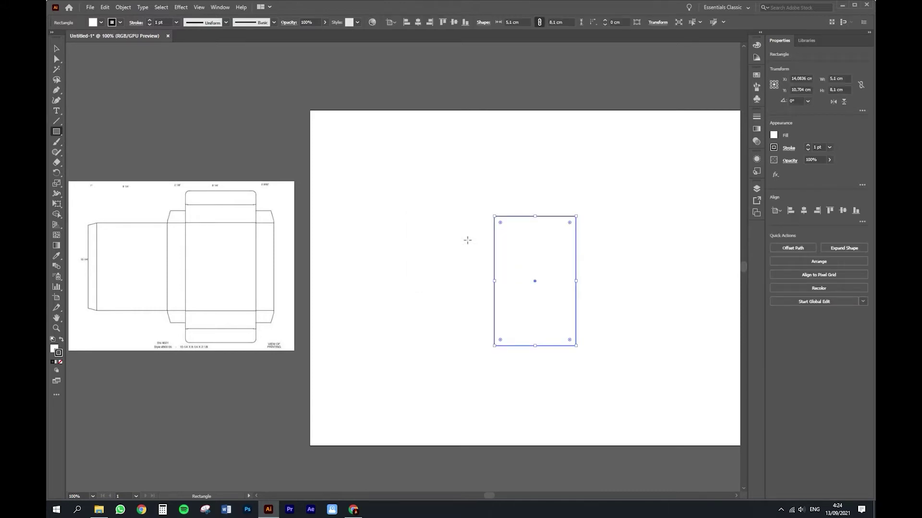
key(v)
drag(524, 256, 562, 243)
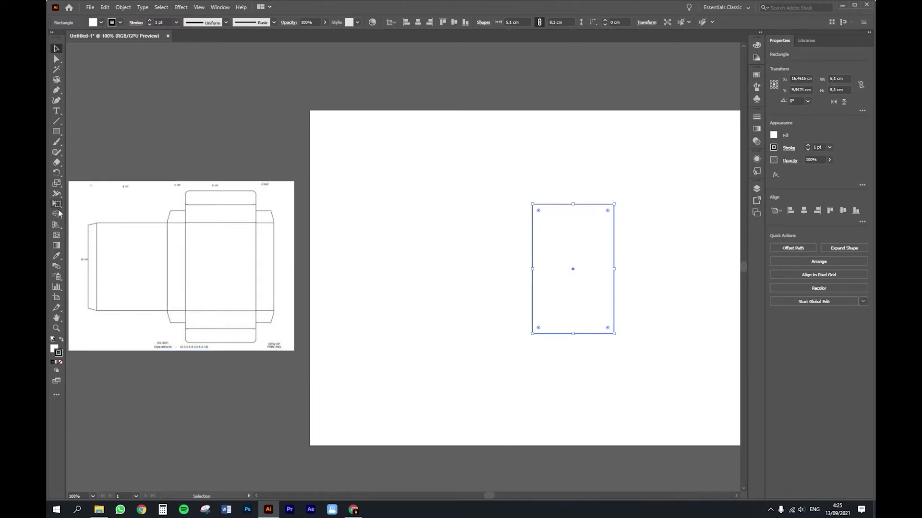
Step: Create a 5,1 × 2,1 cm flap on top of the front panel and copy it below
click(56, 131)
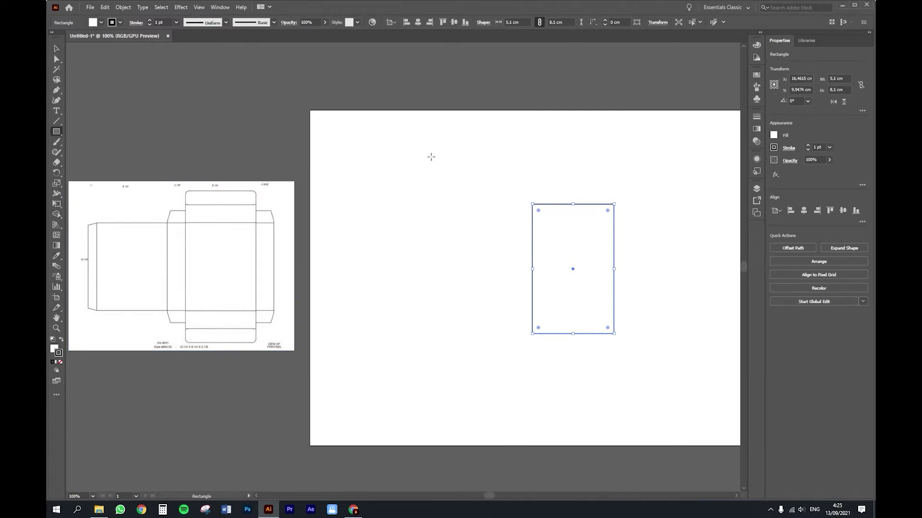
click(476, 169)
click(463, 251)
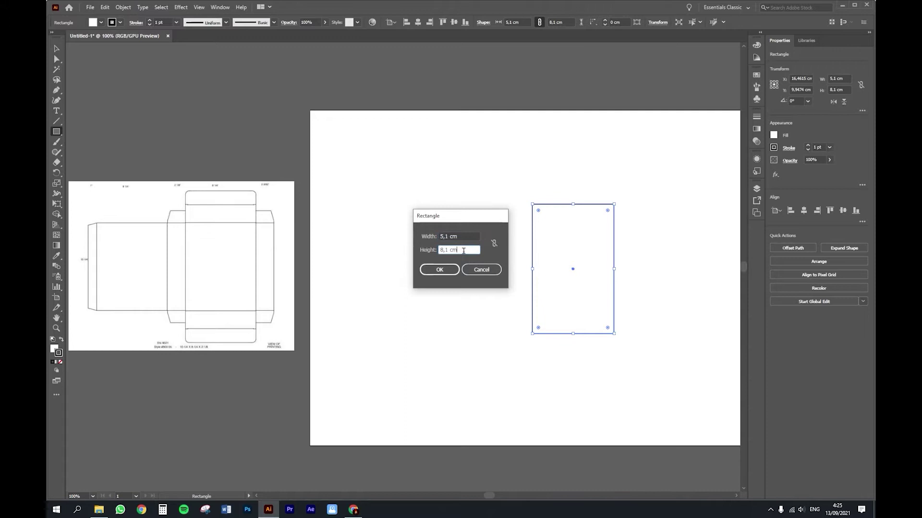
text(2)
click(439, 270)
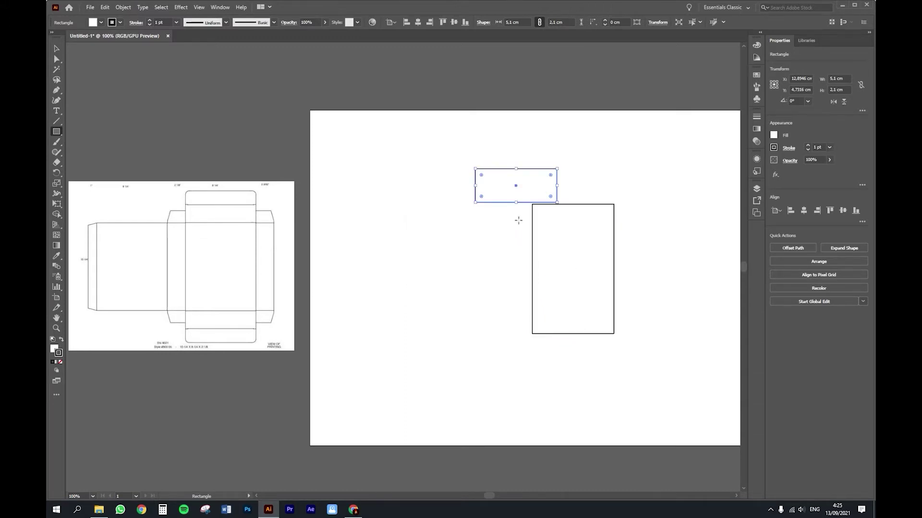
key(v)
drag(522, 199, 579, 198)
click(670, 209)
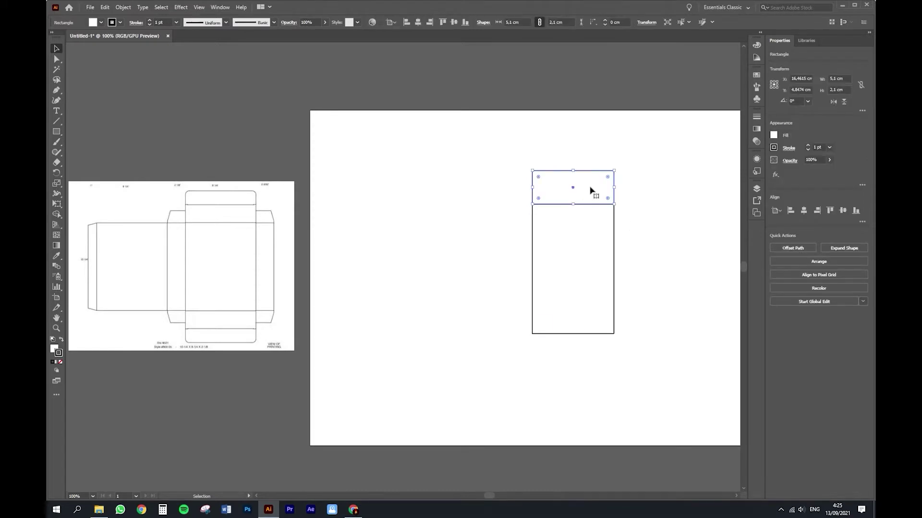
drag(590, 192, 590, 355)
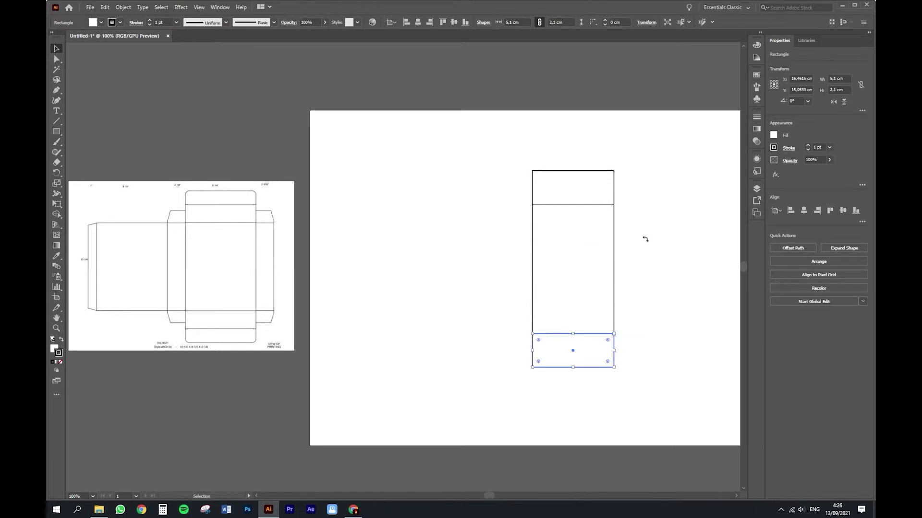
click(559, 188)
click(566, 350)
click(632, 264)
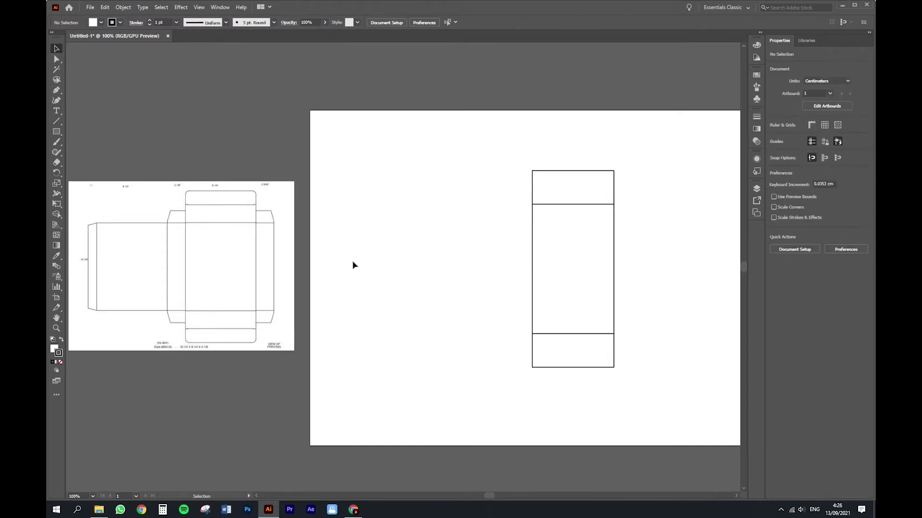
Step: Create a 2,1 × 8,1 cm side panel and place it beside the front panel
click(57, 132)
click(482, 250)
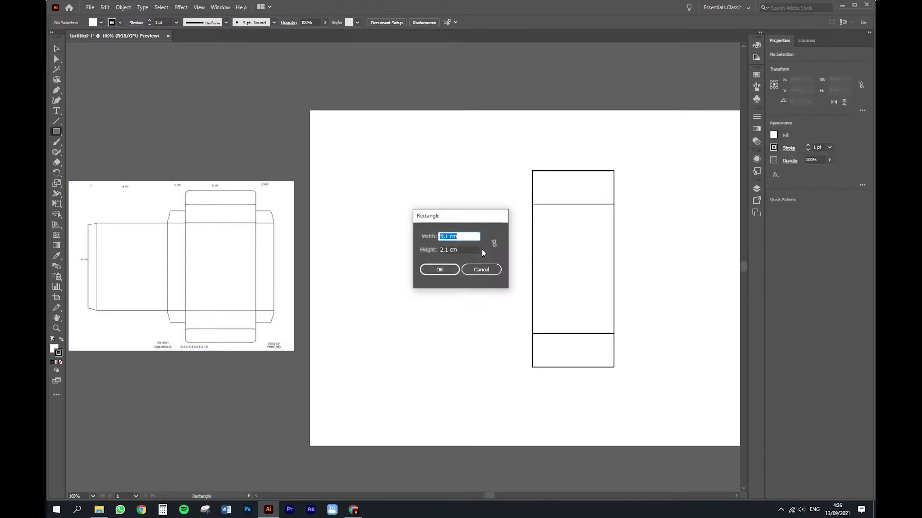
text(2,)
key(Tab)
text(8)
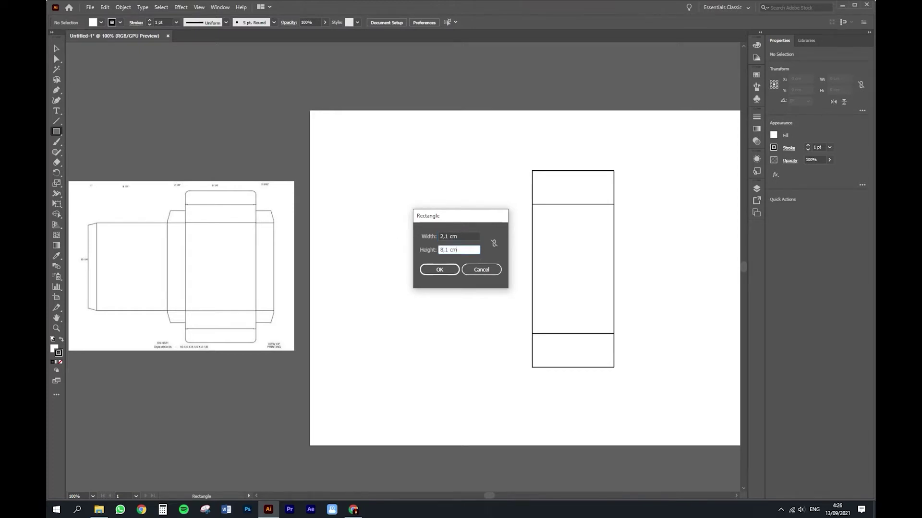
key(Return)
click(53, 49)
drag(517, 298, 518, 252)
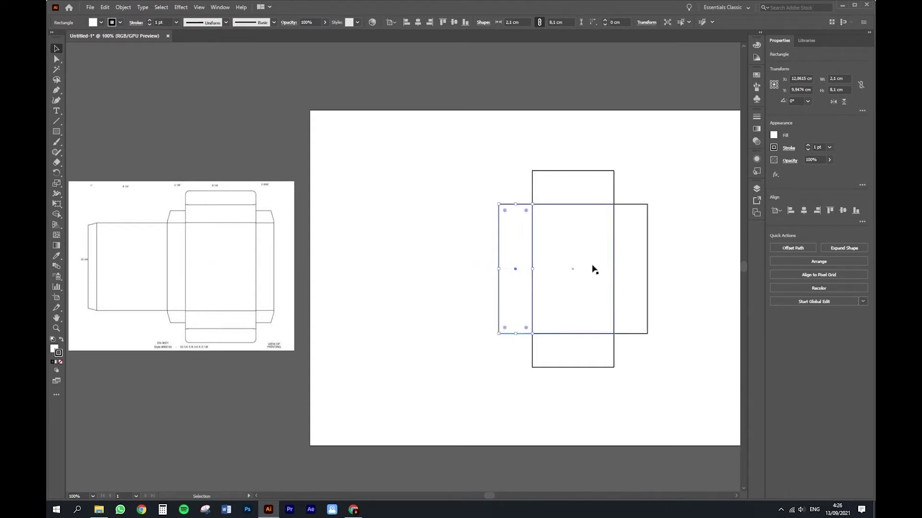
Step: Duplicate the front panel to the left as the back panel
click(220, 6)
mouse_move(199, 10)
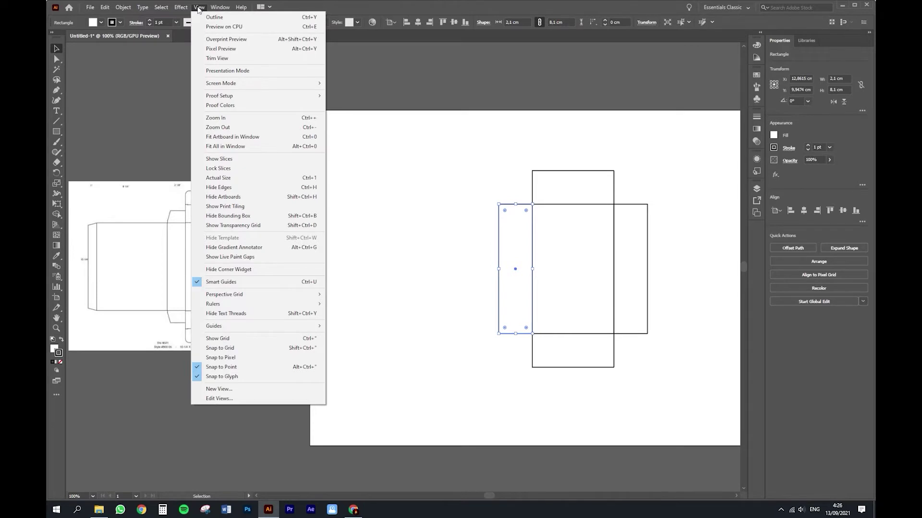
click(441, 168)
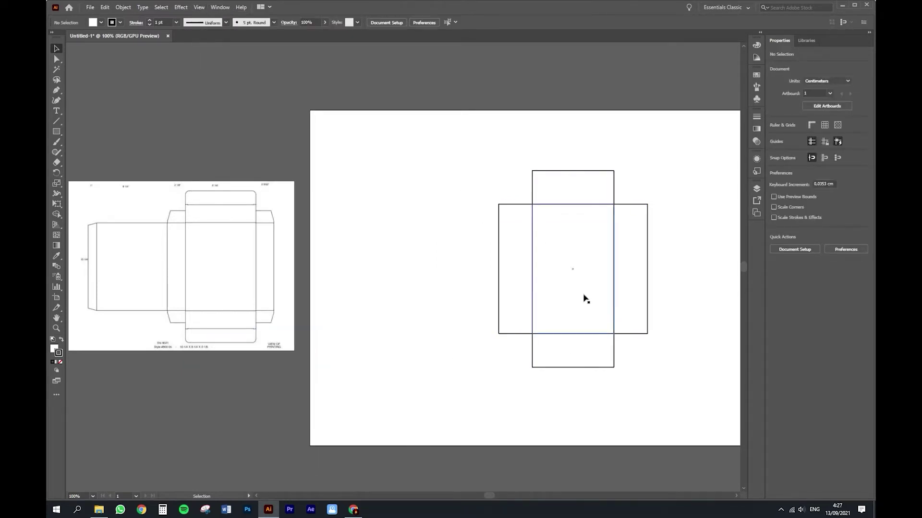
click(605, 273)
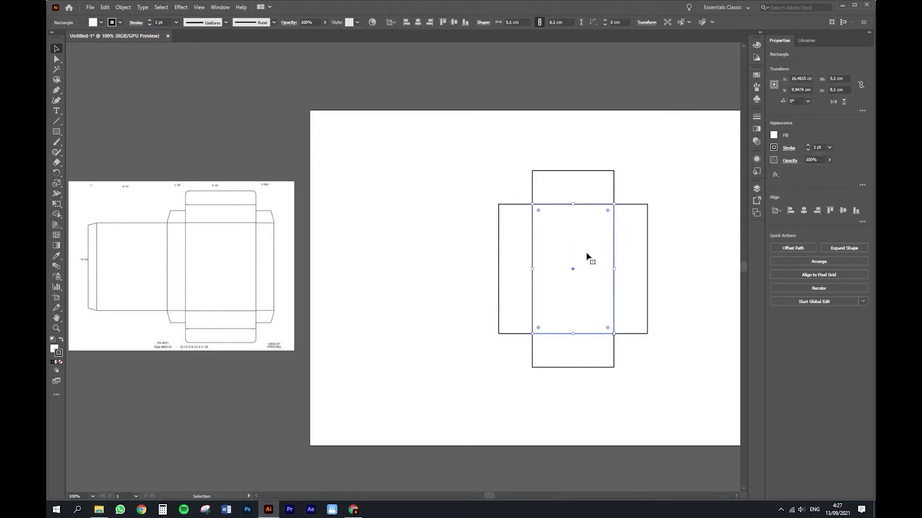
drag(586, 256, 471, 257)
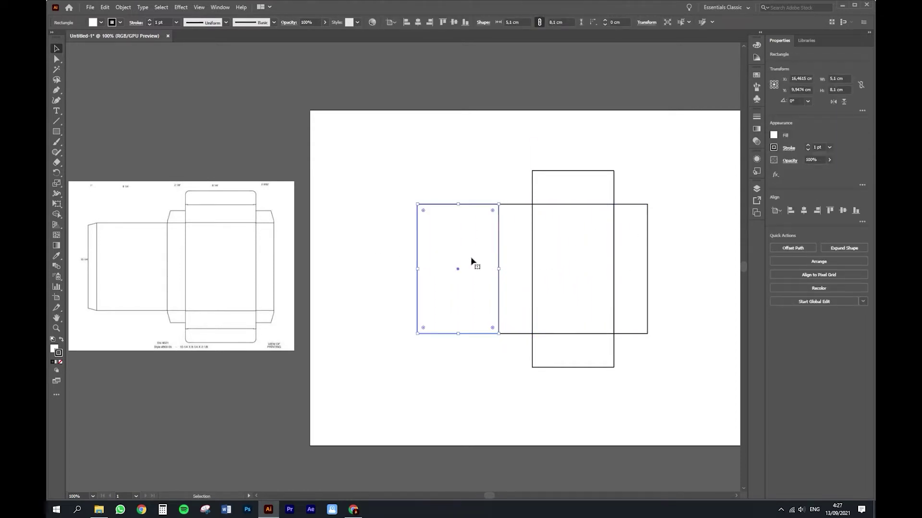
click(473, 373)
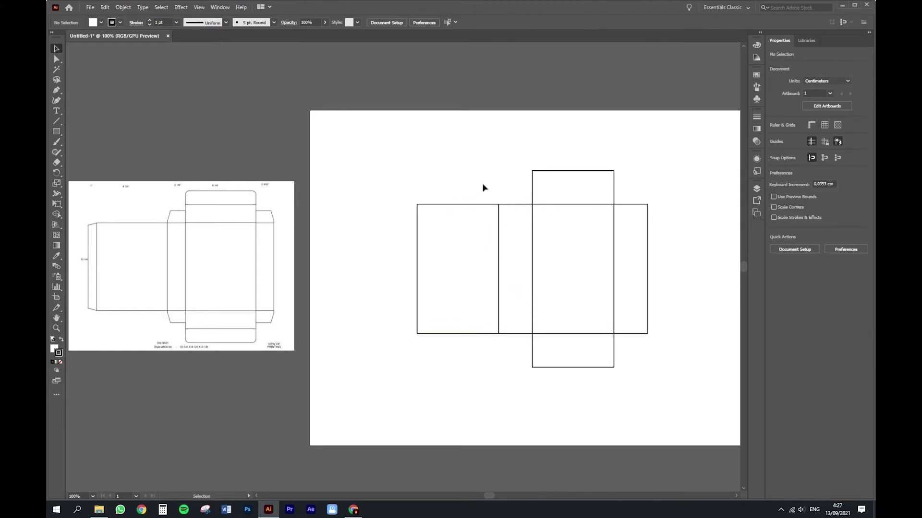
click(483, 278)
mouse_move(480, 272)
mouse_down()
mouse_move(467, 267)
mouse_move(485, 287)
mouse_up()
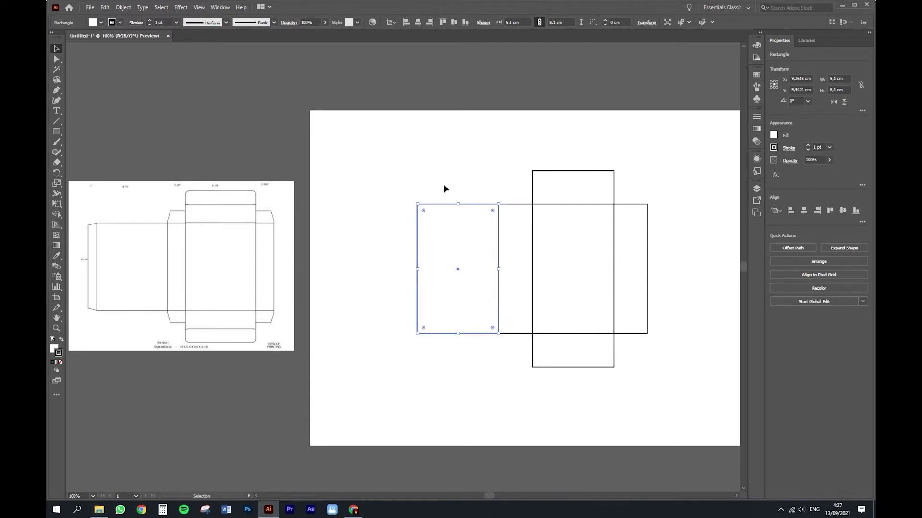
Step: Turn on Snap to Point and snap the back panel against the left side panel
click(184, 10)
mouse_move(198, 10)
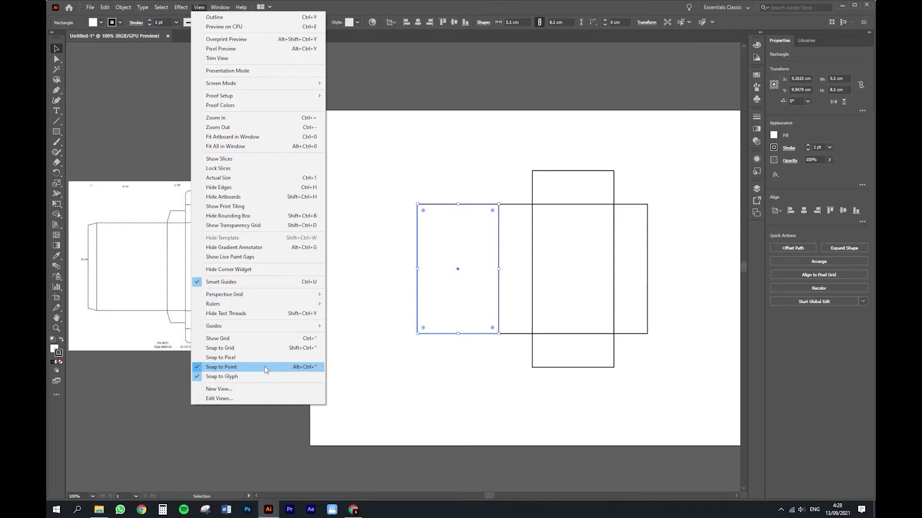
click(266, 367)
drag(424, 275, 472, 300)
click(199, 7)
click(286, 367)
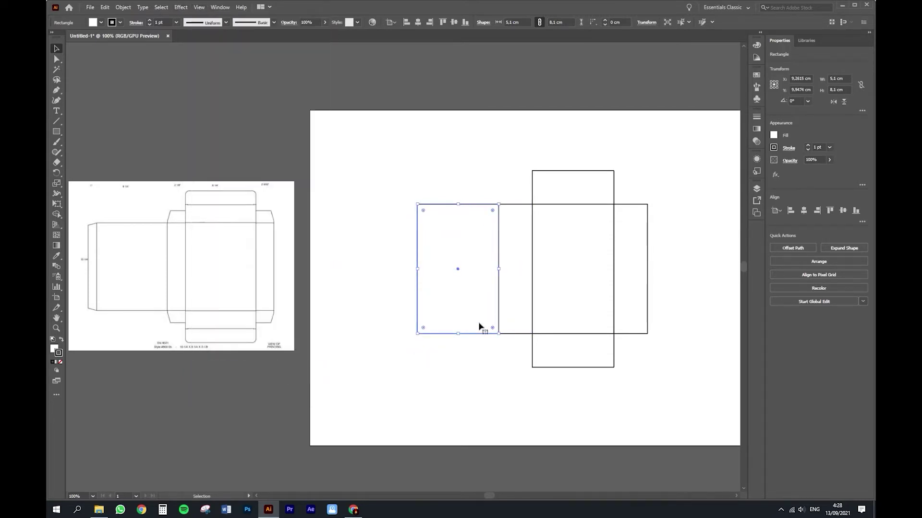
click(452, 346)
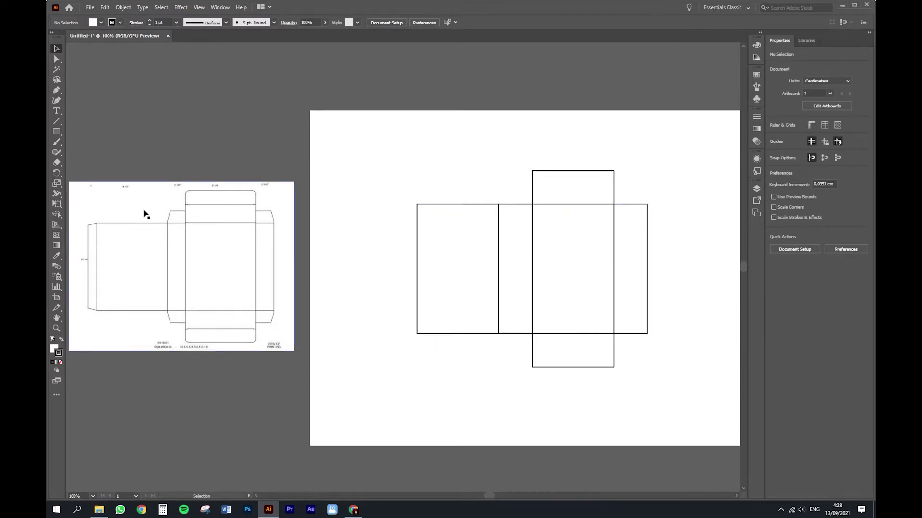
Step: Create a 1,5 × 8,1 cm glue strip and attach it to the back panel's left edge
click(205, 199)
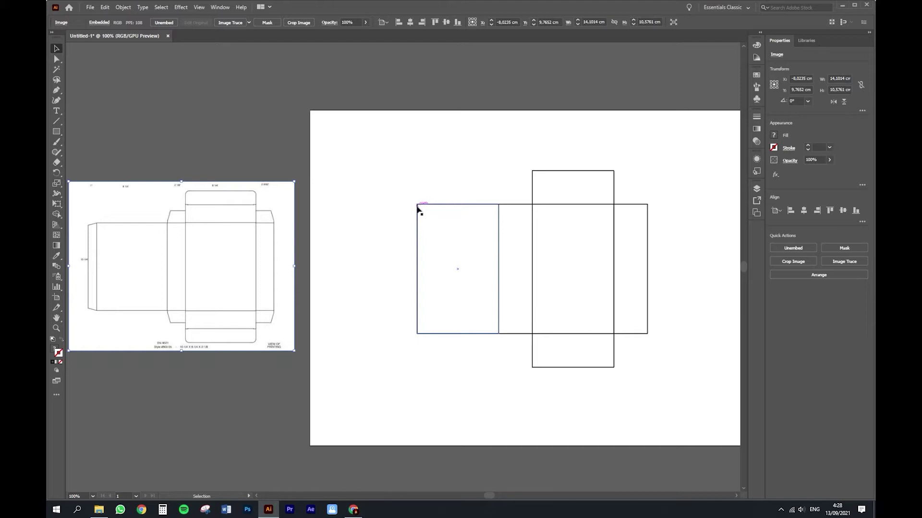
click(57, 132)
click(420, 171)
drag(443, 236, 430, 240)
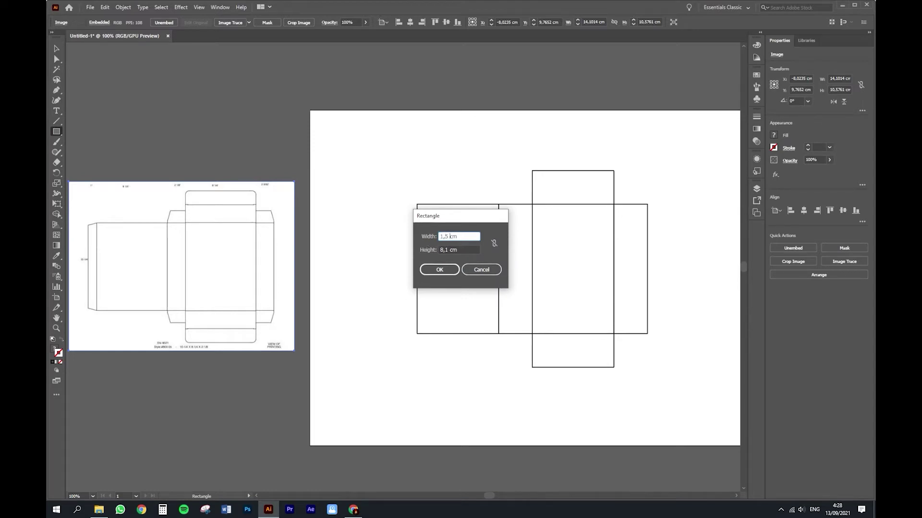
drag(463, 218, 578, 242)
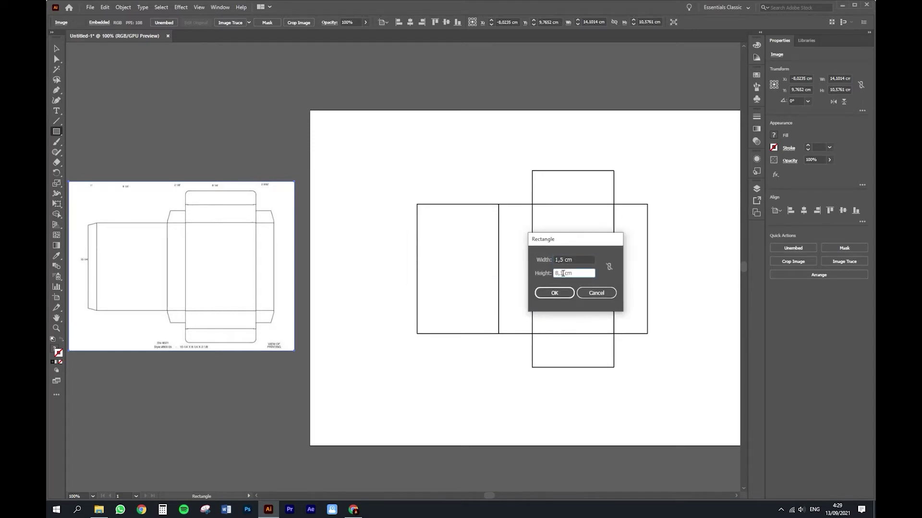
click(552, 293)
key(v)
drag(433, 259, 408, 294)
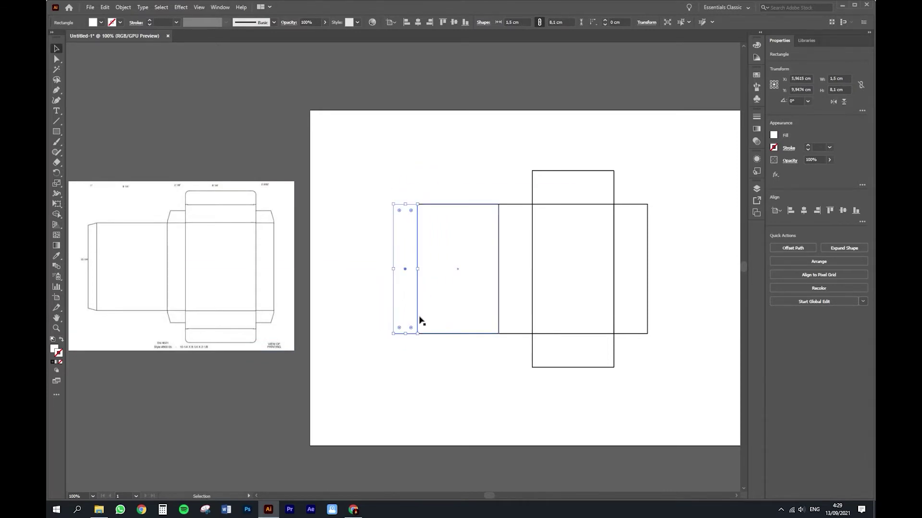
Step: Give the glue strip the back panel's 1 pt black outline using the Eyedropper
key(i)
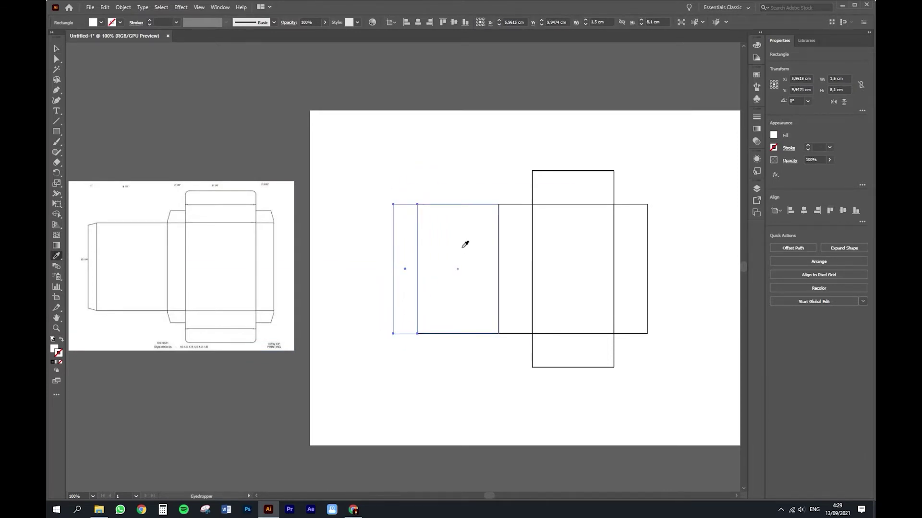
click(465, 245)
key(v)
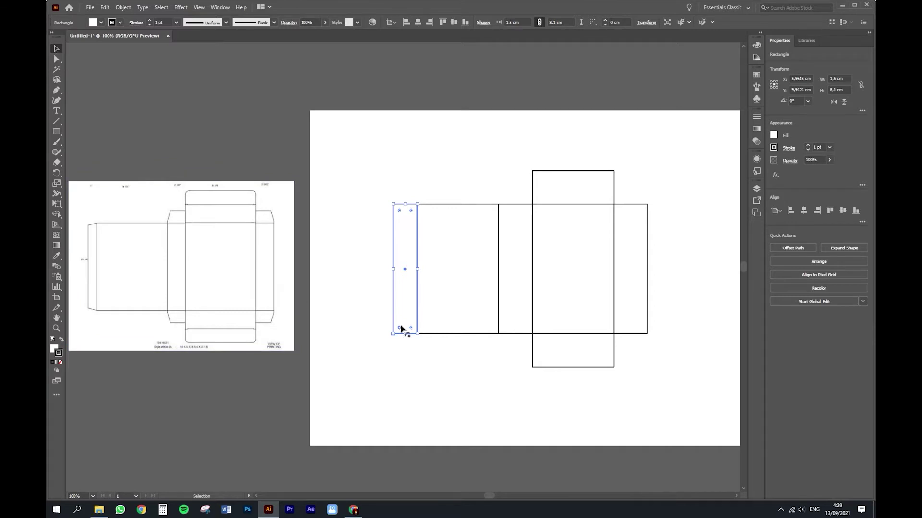
Step: Round both outer left corners of the glue strip with the live-corner widget
drag(399, 328, 406, 322)
click(406, 350)
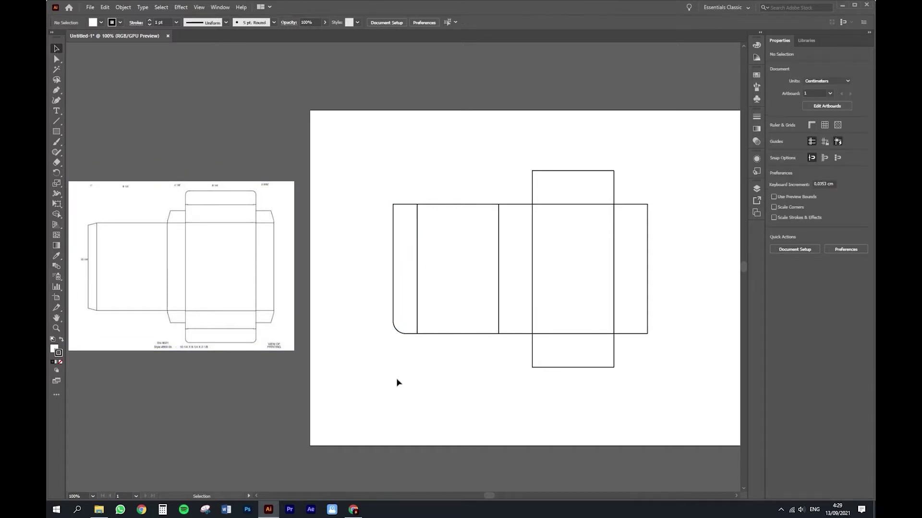
key(ctrl+z)
click(402, 333)
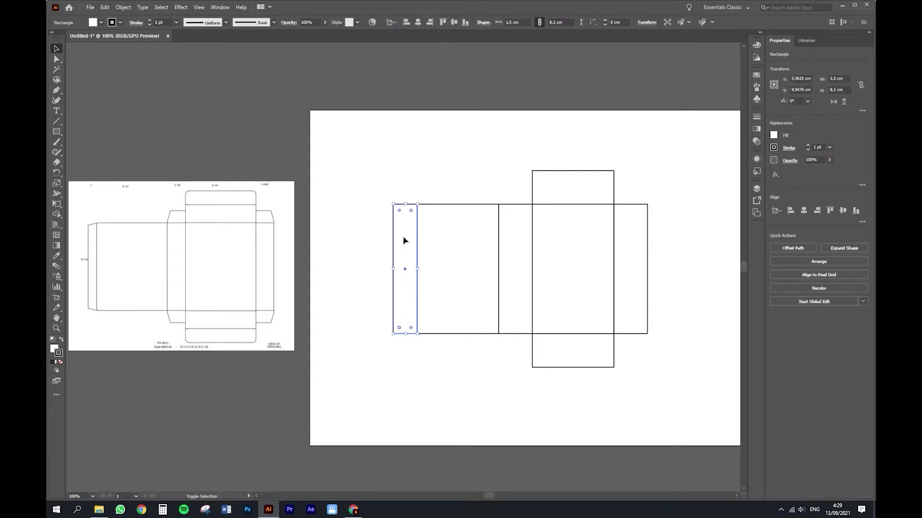
drag(399, 211, 410, 224)
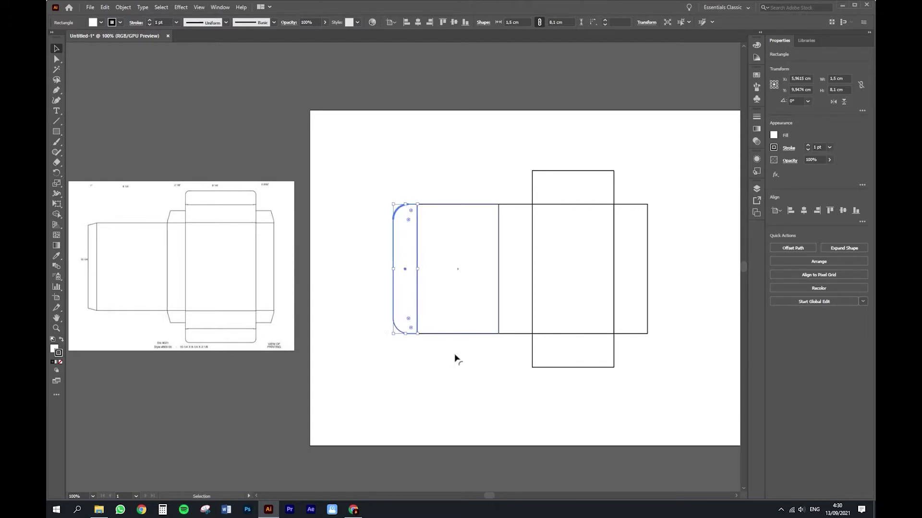
click(446, 172)
Step: Select the top and bottom flap rectangles
click(408, 315)
click(425, 361)
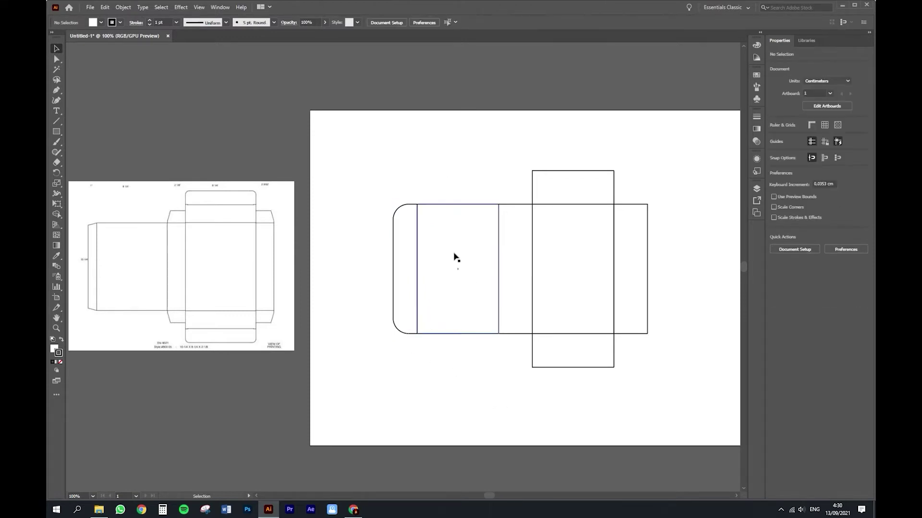
click(564, 178)
click(590, 353)
click(582, 187)
click(583, 361)
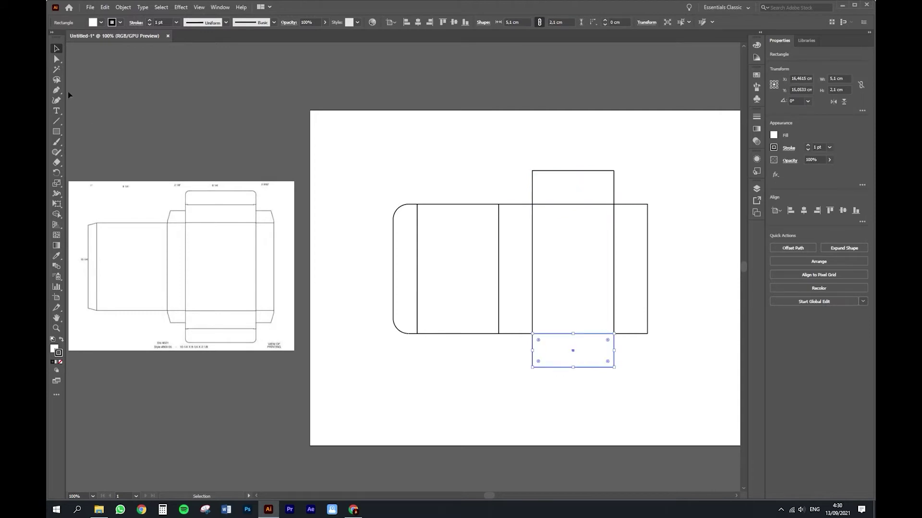
Step: Create a 5,1 × 1,5 cm tuck tab above the top flap and round its top corners
click(57, 132)
click(569, 261)
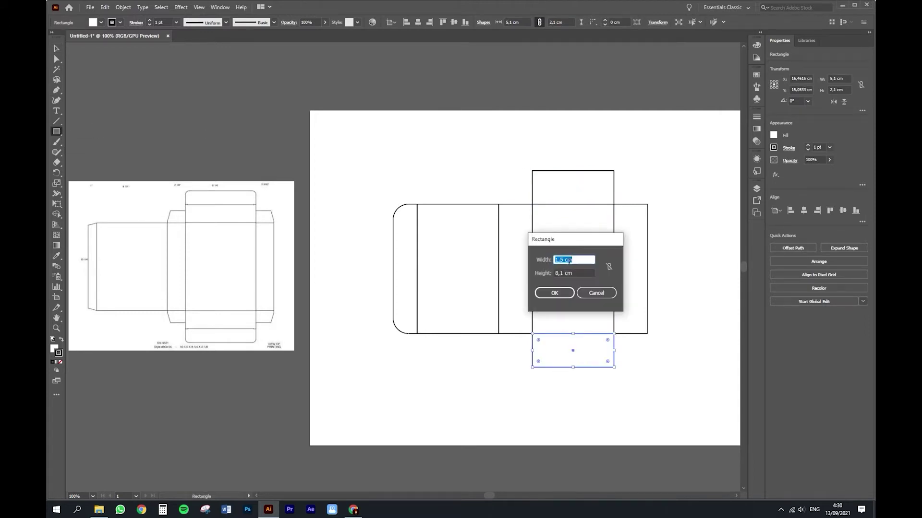
drag(569, 272, 509, 273)
text(1,5)
key(shift+Tab)
key(Return)
key(v)
drag(568, 174, 588, 164)
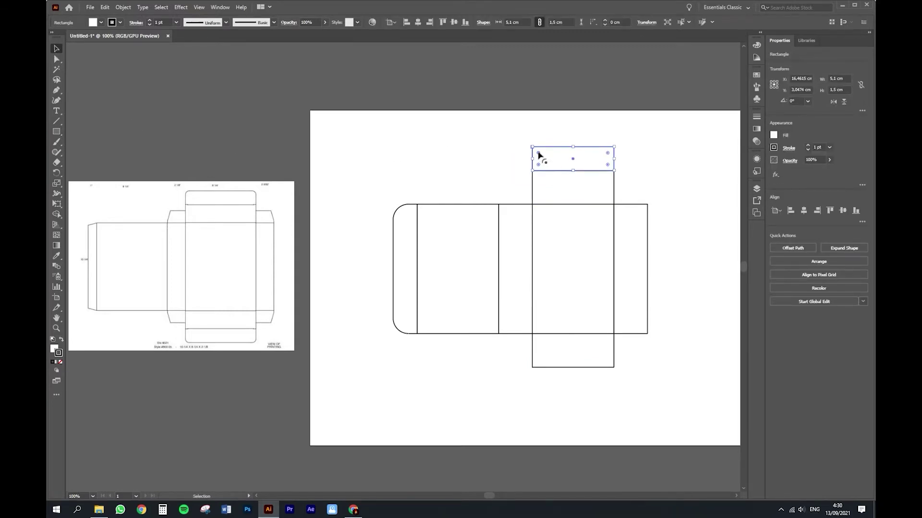
drag(608, 157, 598, 164)
click(646, 177)
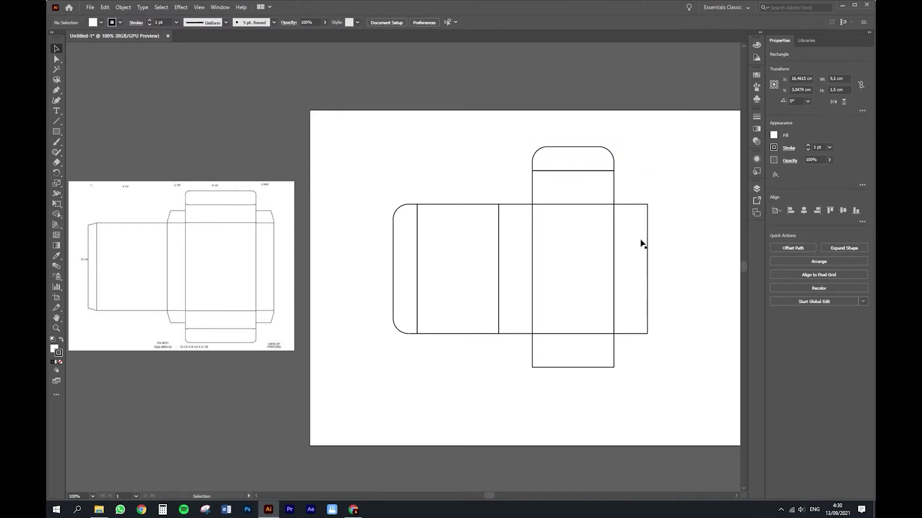
click(600, 166)
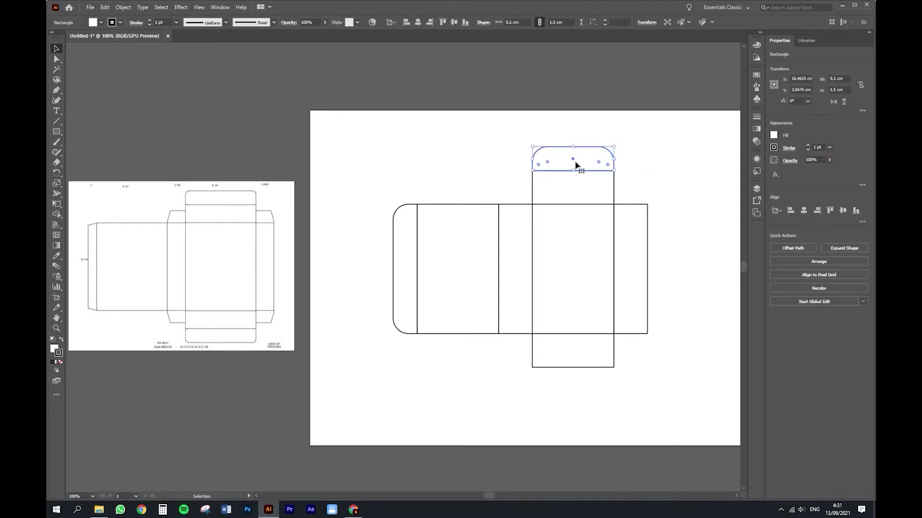
Step: Copy the rounded tab below the bottom flap and rotate it 180°
drag(584, 163, 585, 382)
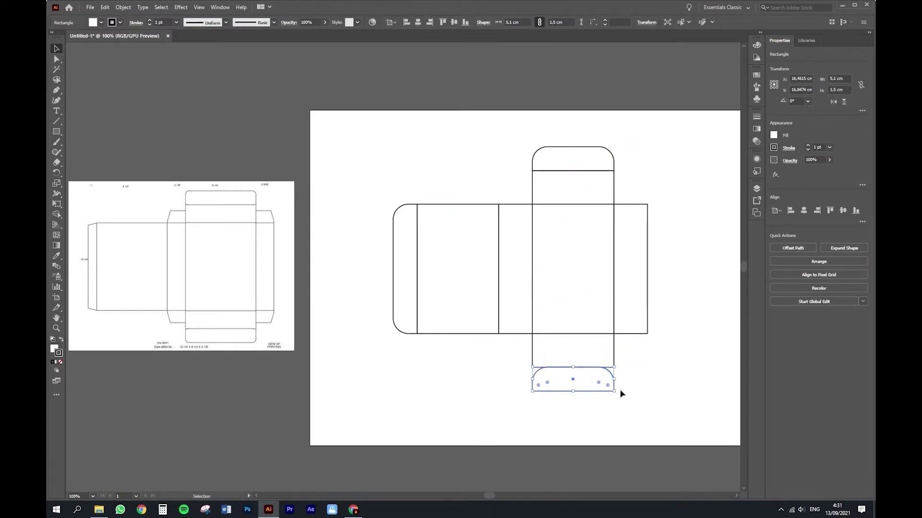
drag(617, 393, 510, 365)
click(123, 7)
mouse_move(139, 17)
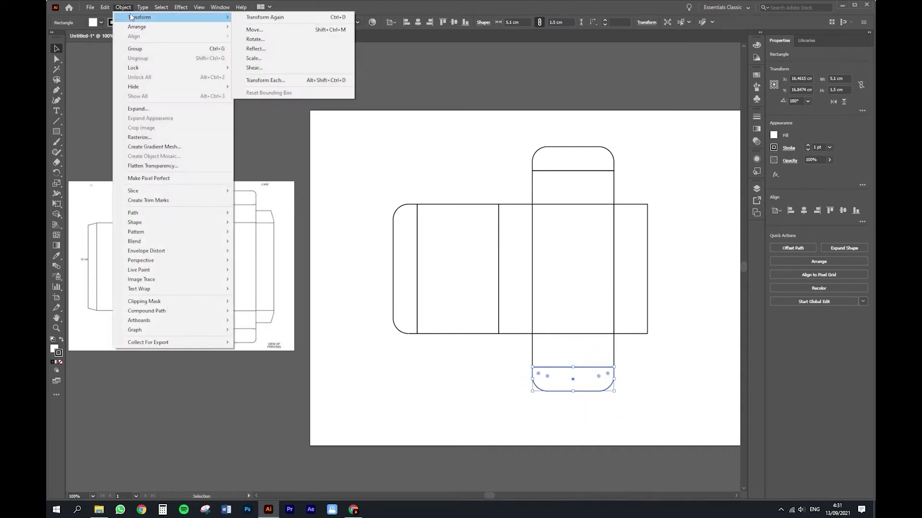
click(272, 54)
click(431, 207)
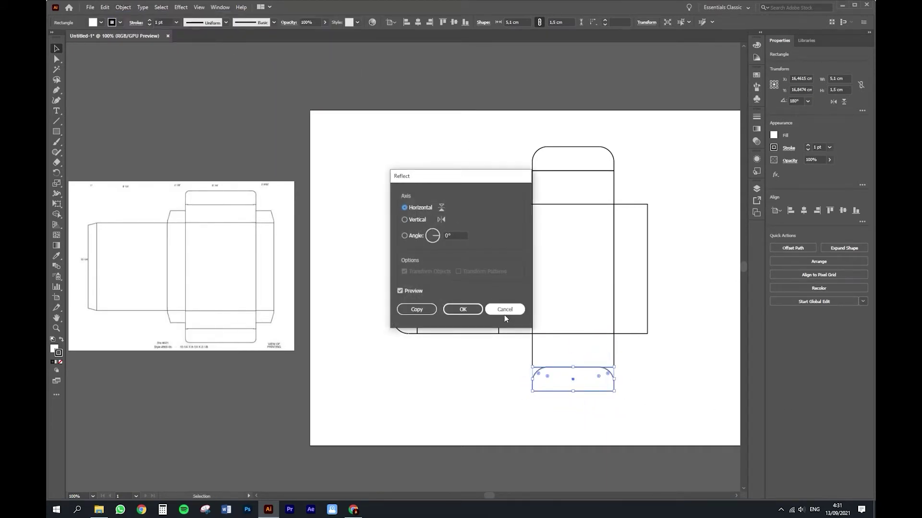
click(504, 309)
click(611, 395)
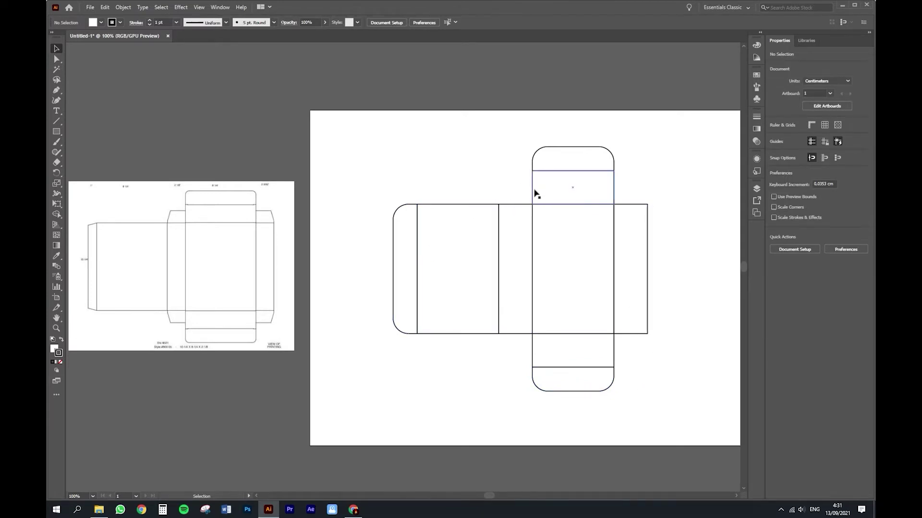
click(56, 131)
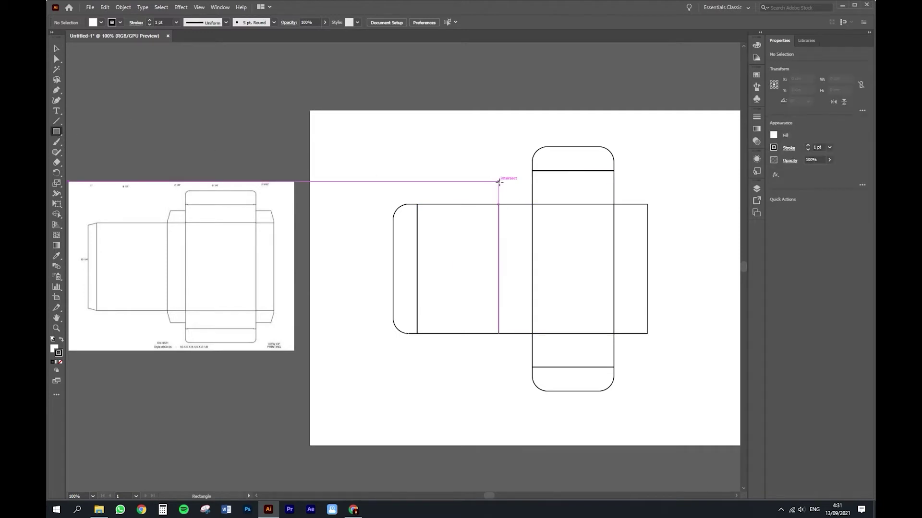
Step: Draw a small dust flap beside the top flap and round its top-left corner
drag(498, 171, 532, 204)
key(ctrl+z)
drag(531, 171, 499, 204)
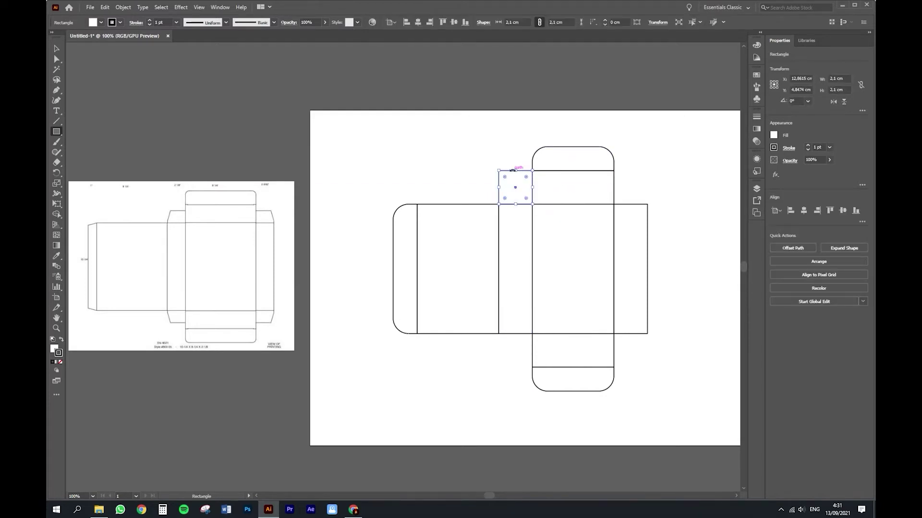
drag(515, 171, 516, 181)
key(v)
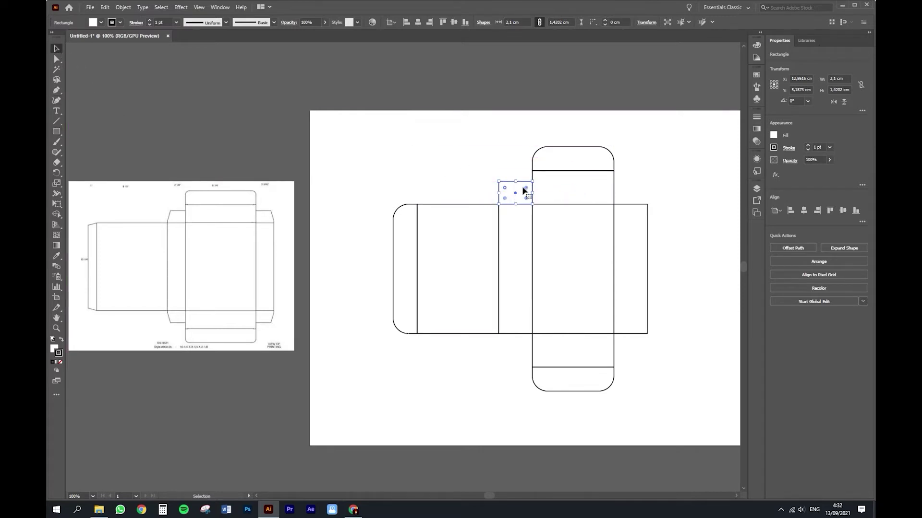
drag(504, 188, 519, 201)
key(ctrl+c)
Step: Copy the dust flap over the right side panel and reflect it vertically
drag(511, 197, 627, 197)
click(123, 7)
mouse_move(144, 13)
click(271, 48)
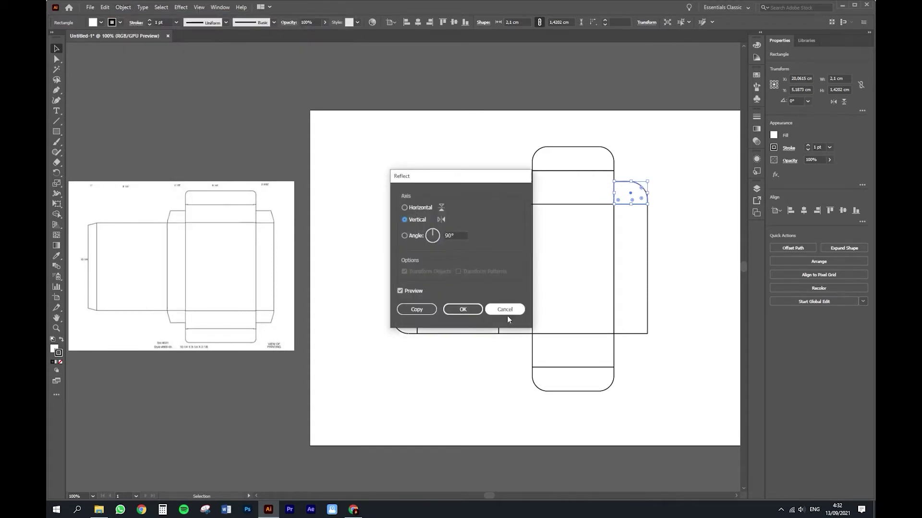
click(463, 309)
click(687, 304)
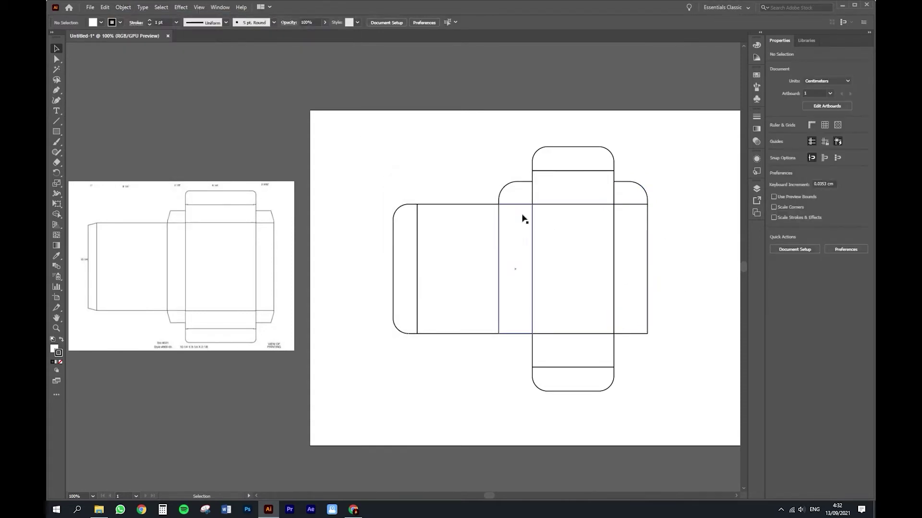
Step: Copy both dust flaps below the side panels and reflect them horizontally
click(507, 192)
shift+click(634, 193)
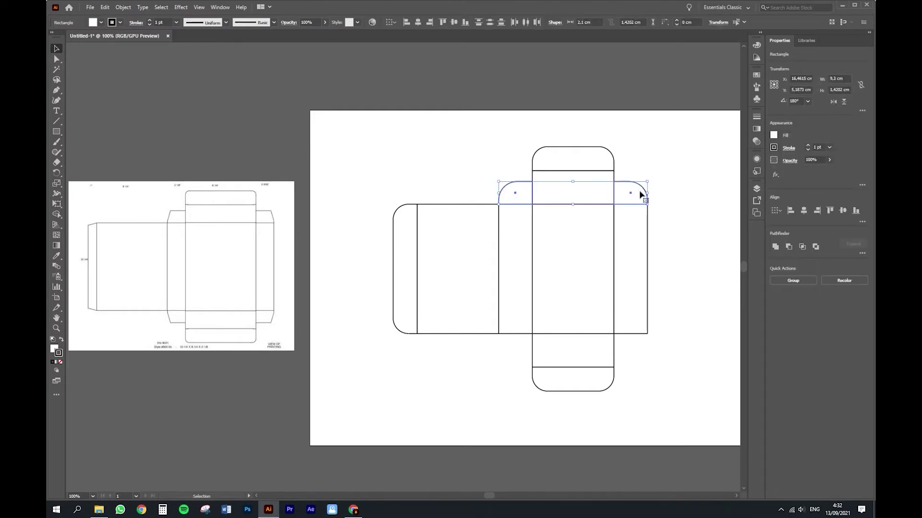
drag(640, 194, 644, 347)
click(123, 7)
mouse_move(168, 14)
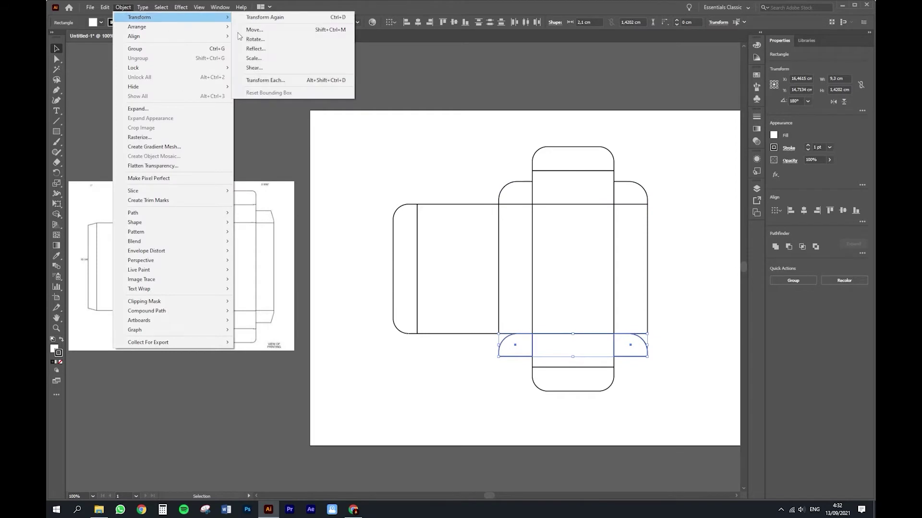
click(240, 49)
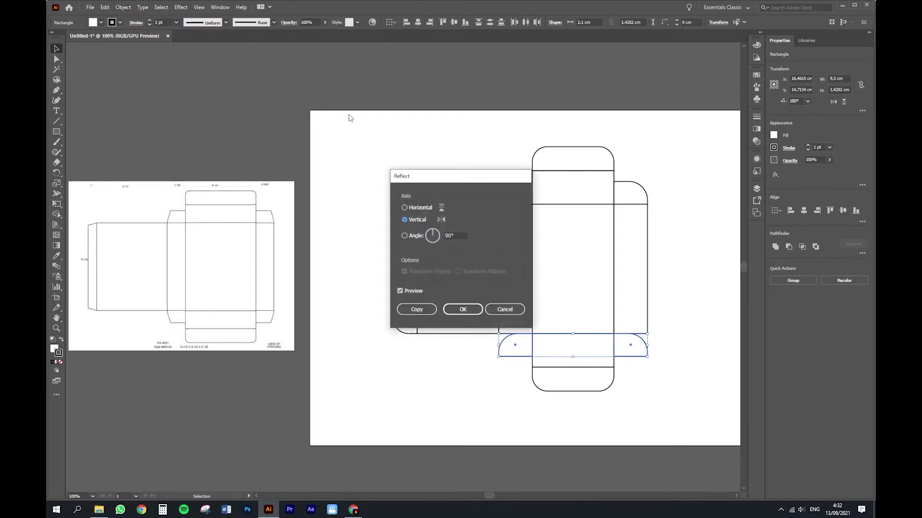
click(477, 310)
click(618, 420)
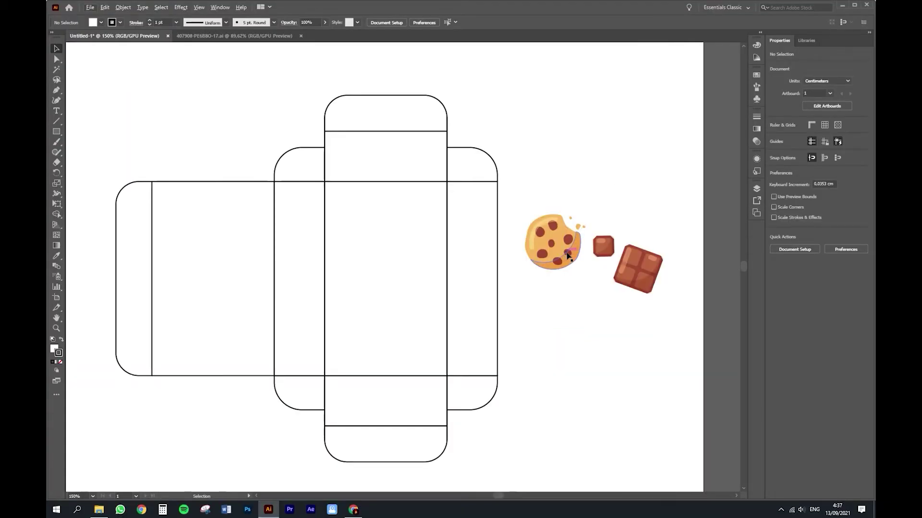
Step: Place the cookie illustration and chocolate piece together on the front panel
drag(566, 246, 381, 246)
drag(642, 256, 404, 275)
drag(359, 228, 369, 227)
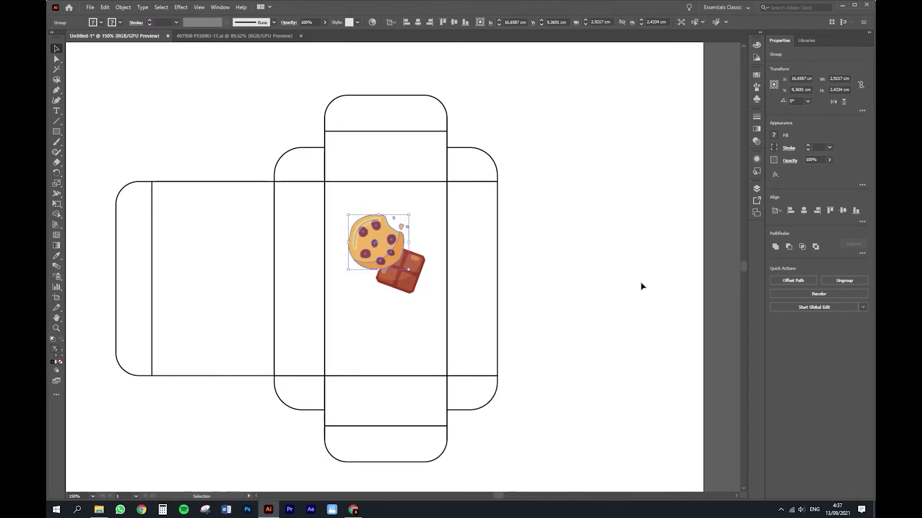
click(541, 281)
click(388, 255)
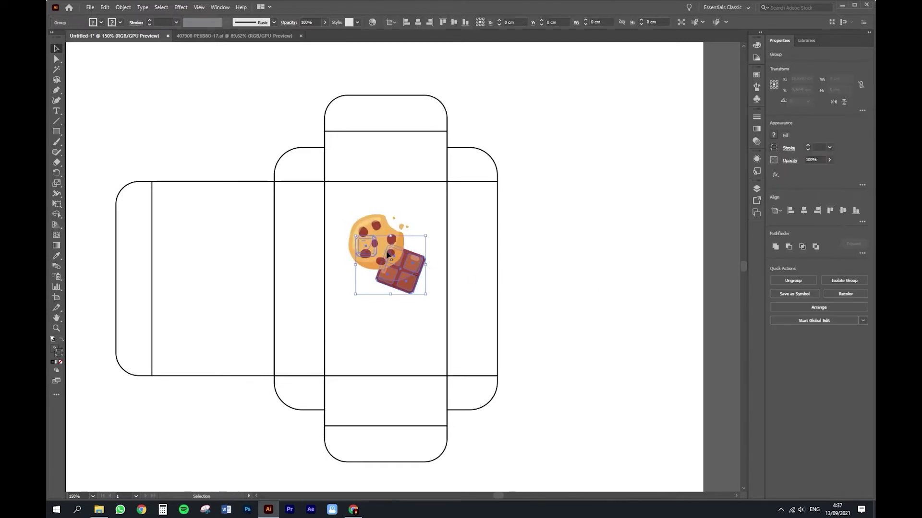
shift+click(377, 229)
drag(378, 229, 378, 233)
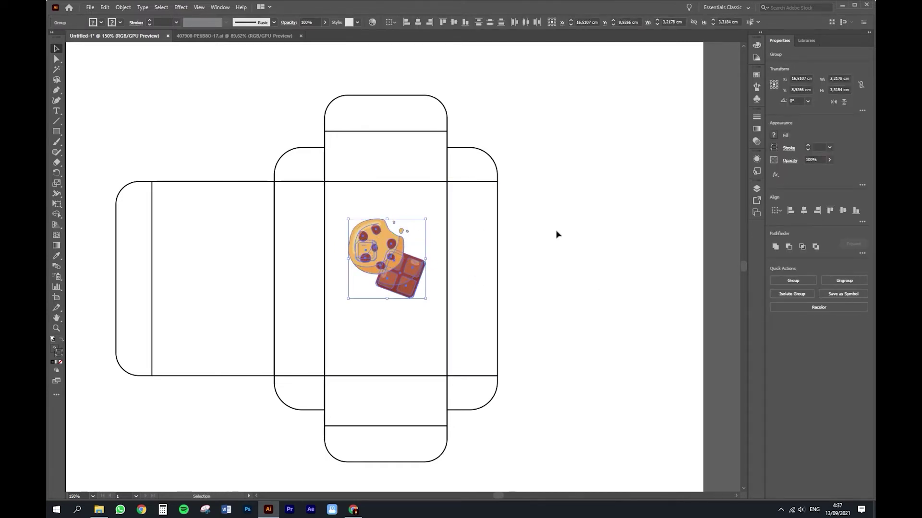
click(550, 274)
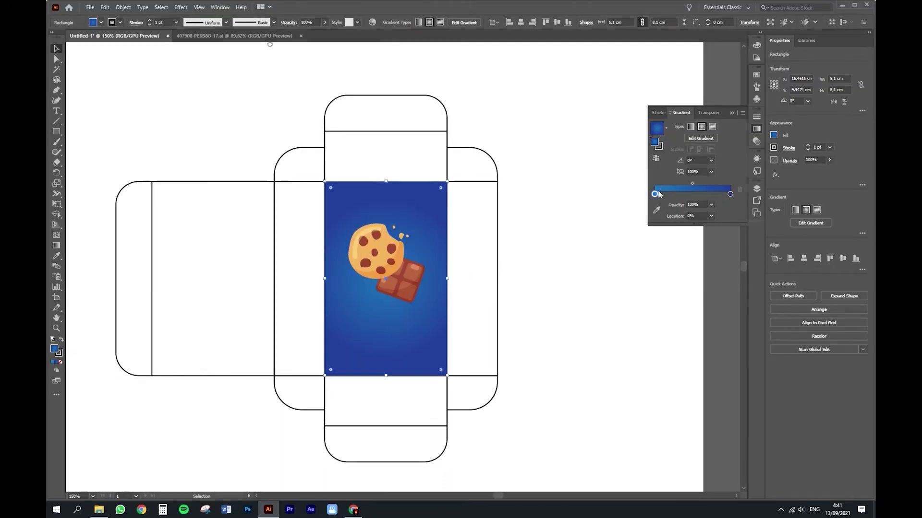
Step: Adjust the panel's radial gradient and set its outer stop to dark blue
key(g)
drag(456, 288, 482, 288)
drag(385, 288, 394, 267)
mouse_move(491, 268)
mouse_down()
mouse_move(484, 264)
mouse_move(524, 266)
mouse_move(488, 259)
mouse_up()
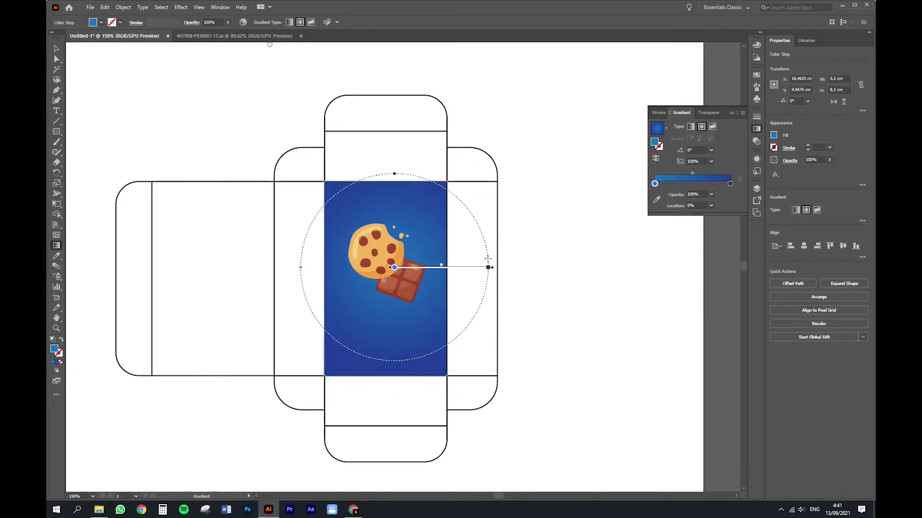
double_click(730, 183)
click(638, 211)
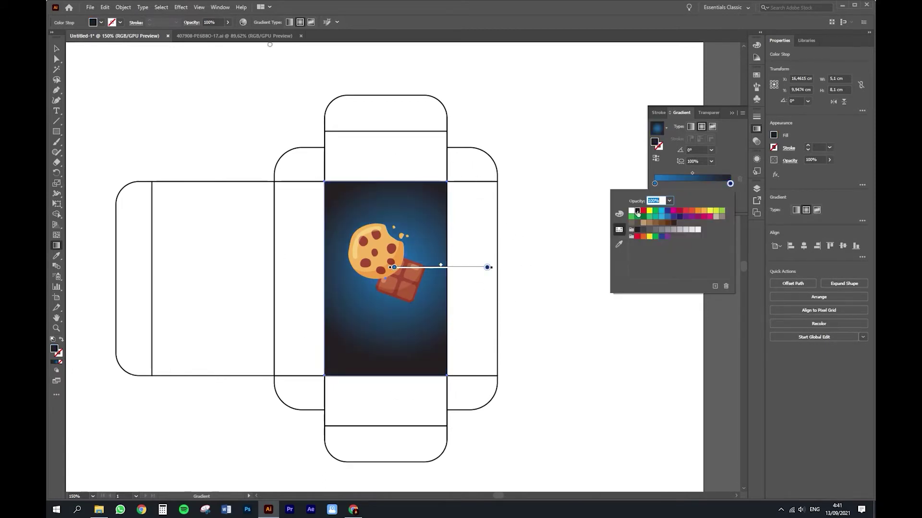
click(661, 222)
click(667, 223)
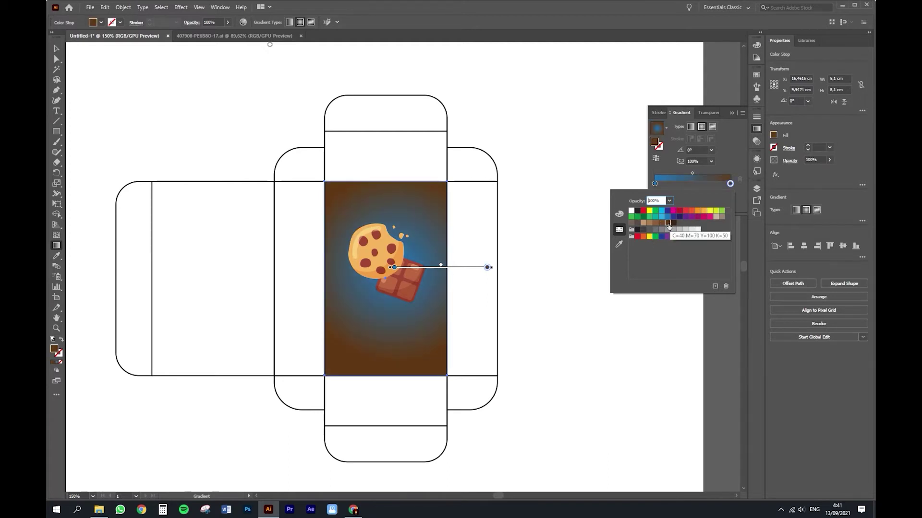
click(667, 211)
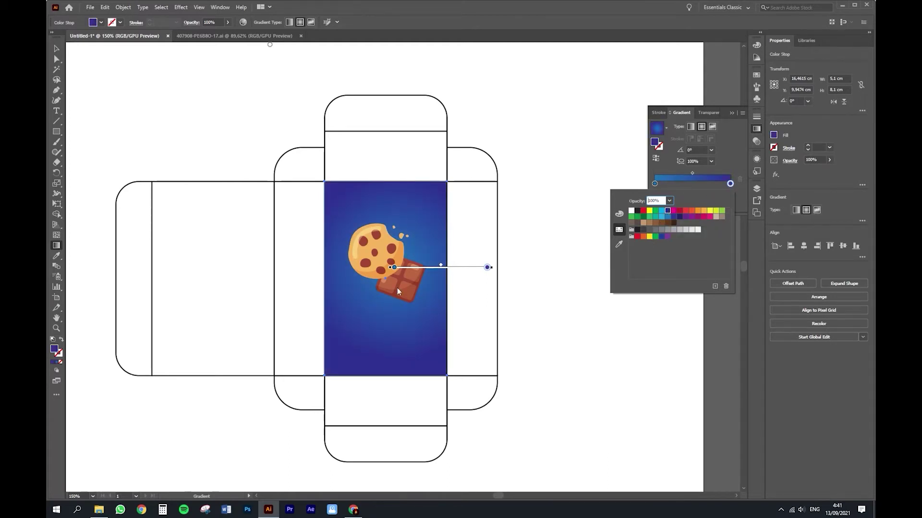
click(57, 48)
Step: Redraw the blue radial gradient from the chocolate outward across the whole front panel
click(505, 247)
drag(434, 210, 389, 296)
drag(425, 256, 300, 376)
key(v)
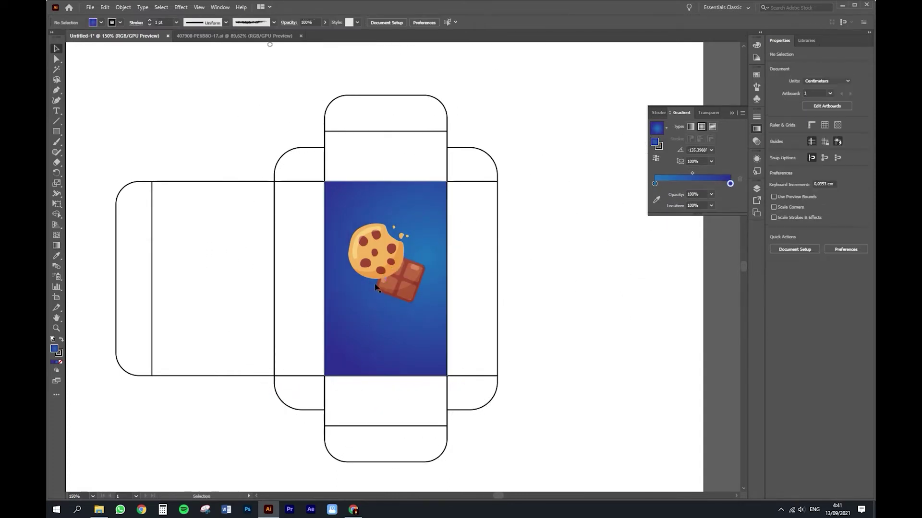
click(386, 285)
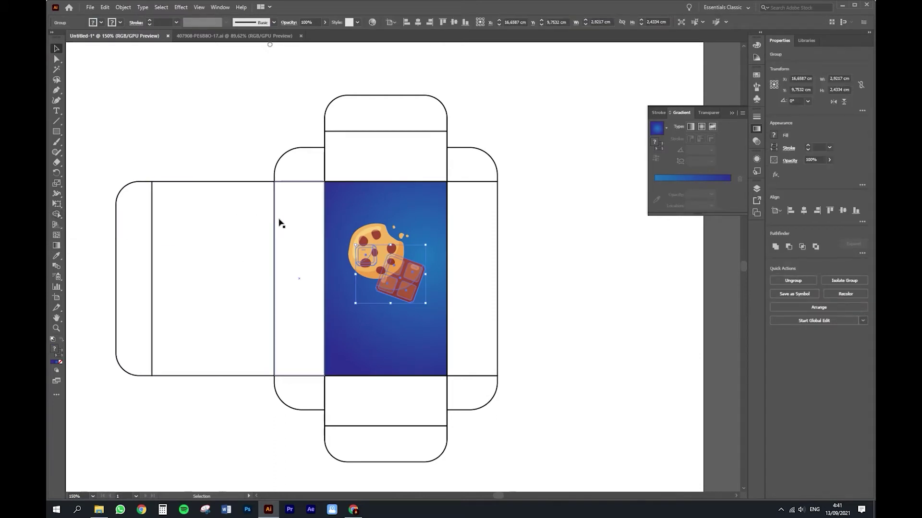
Step: Draw a 10-point star with no stroke, enlarge it and move it up behind the cookie
click(304, 245)
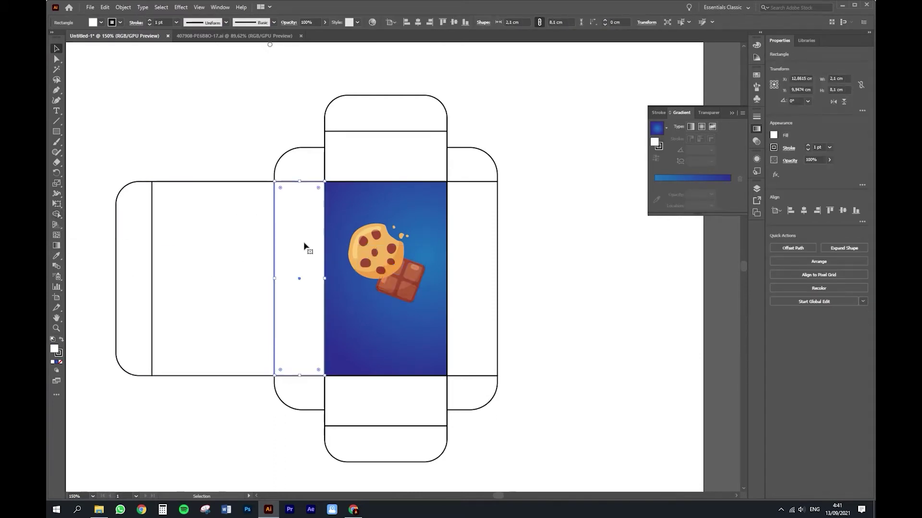
click(59, 134)
click(93, 173)
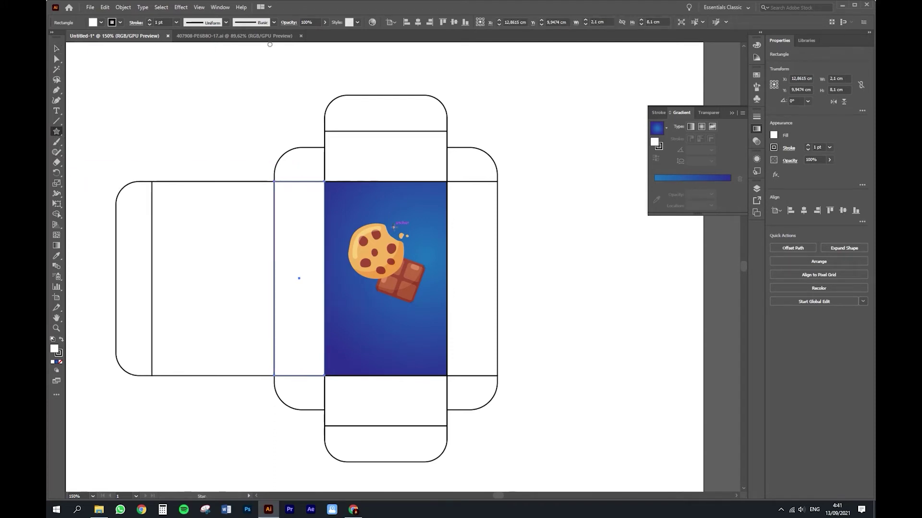
click(380, 311)
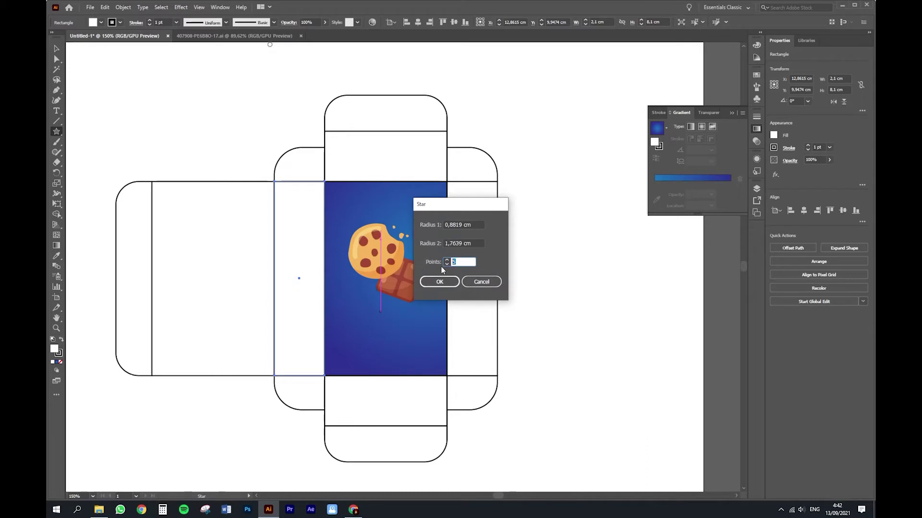
key(Return)
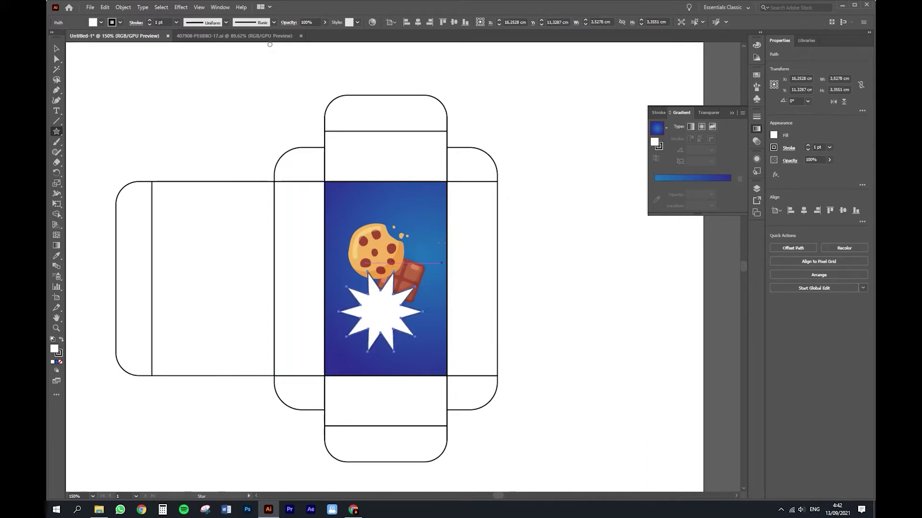
click(60, 362)
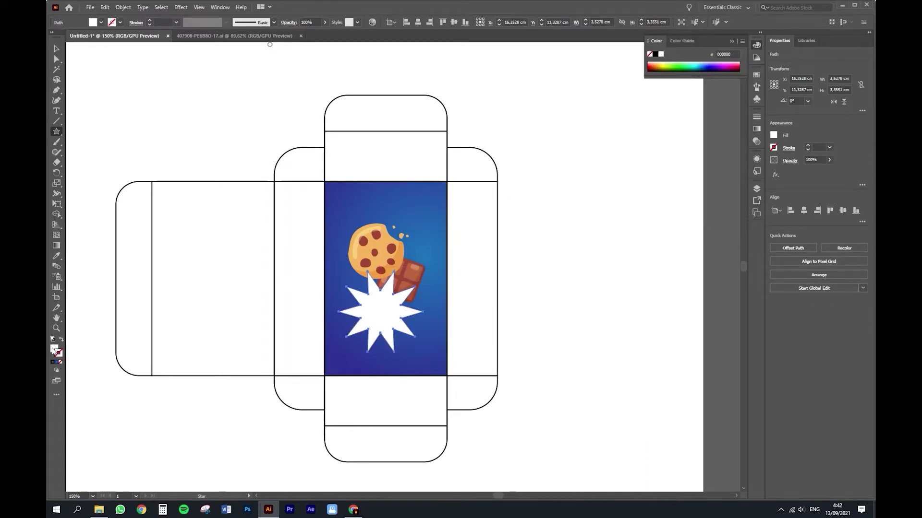
key(v)
drag(423, 272, 469, 222)
key(ctrl+z)
drag(423, 271, 457, 239)
drag(404, 340, 419, 291)
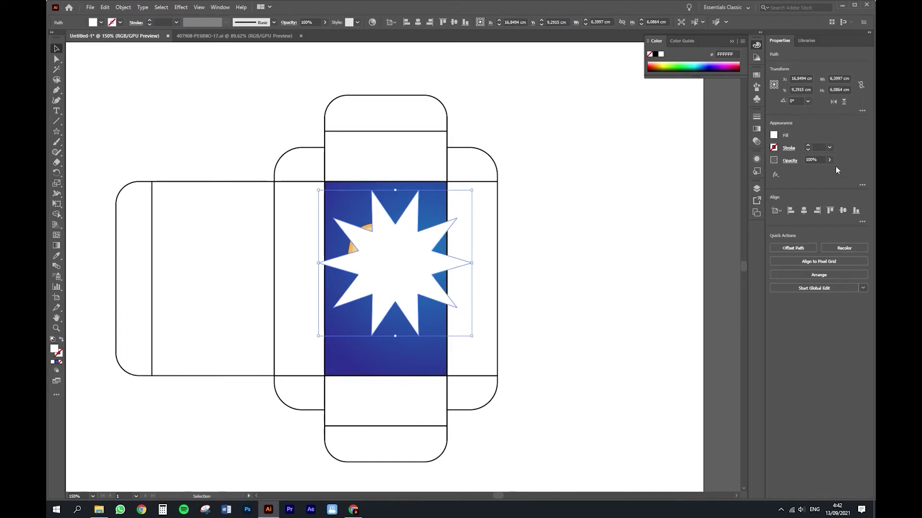
Step: Set the star to 36% opacity and send it backward twice, behind the cookie and chocolate bar
click(808, 169)
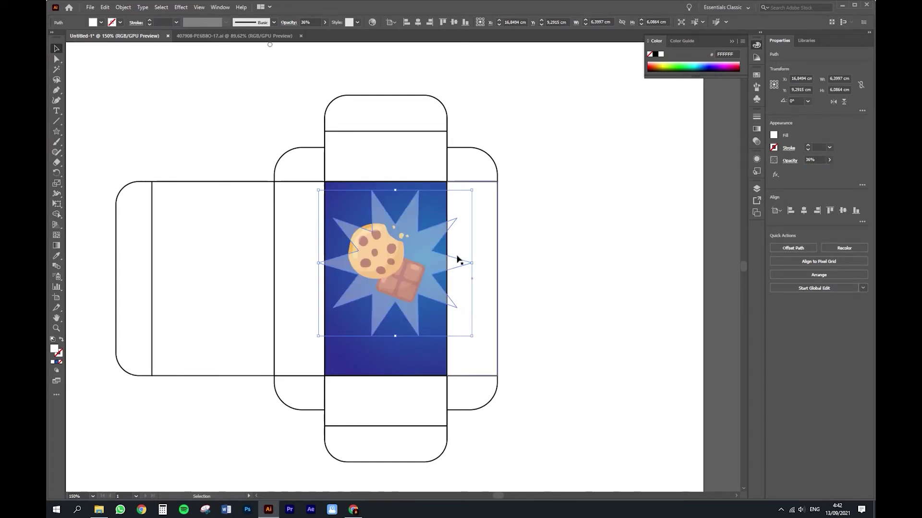
right_click(436, 264)
mouse_move(495, 411)
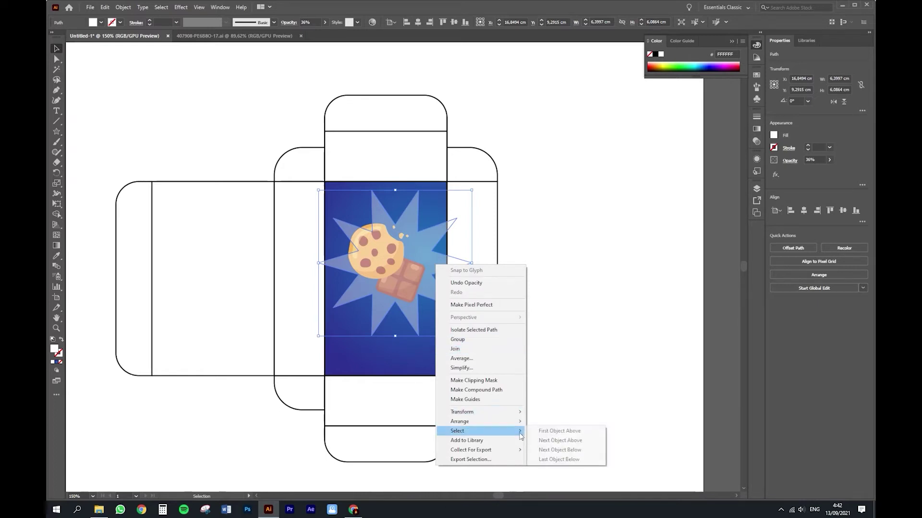
click(564, 442)
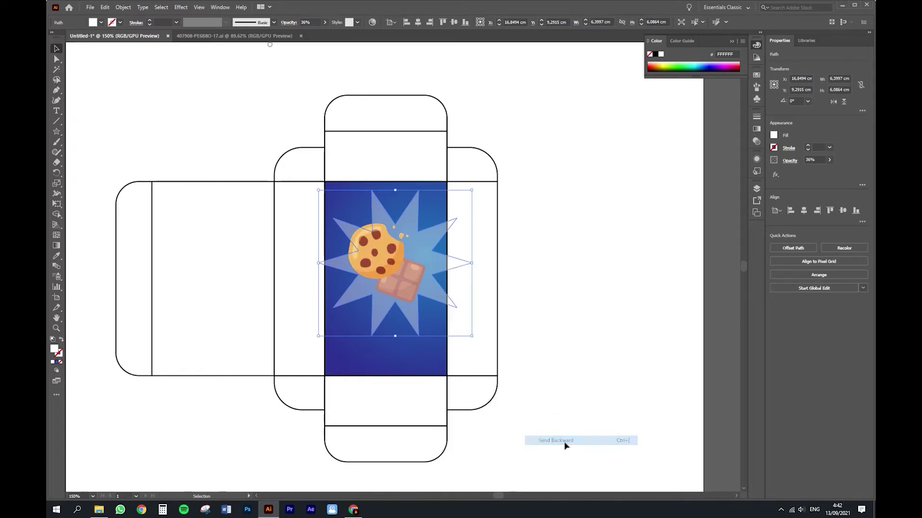
right_click(431, 300)
mouse_move(499, 450)
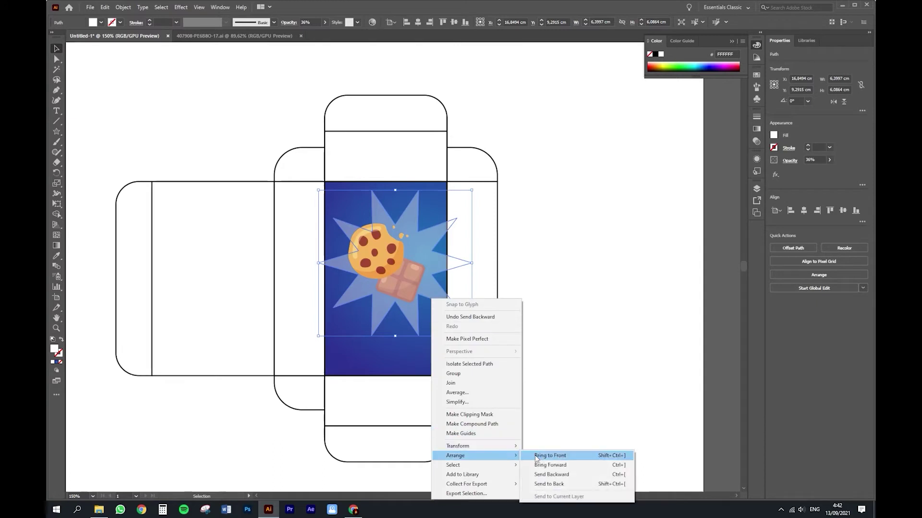
click(552, 475)
drag(453, 264, 466, 241)
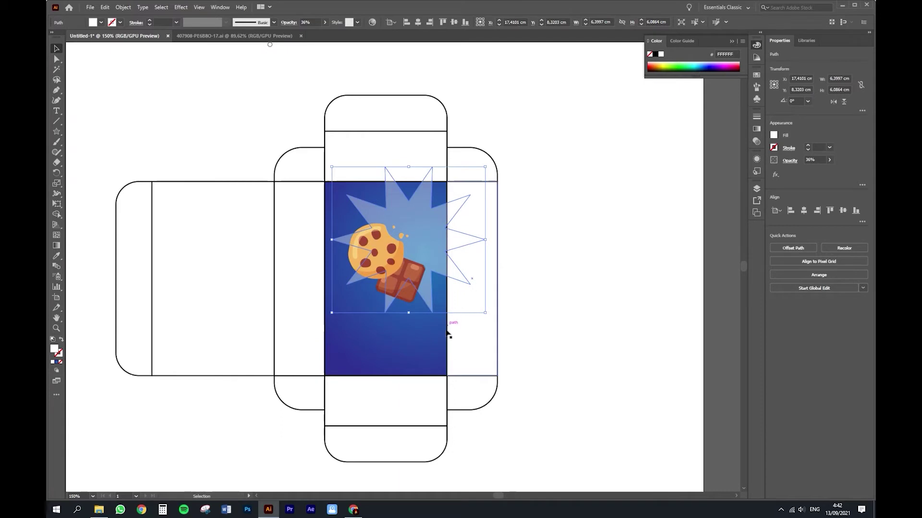
Step: With Shape Builder, delete the star spikes sticking out past the blue front panel
click(446, 353)
click(425, 326)
shift+click(424, 248)
click(56, 214)
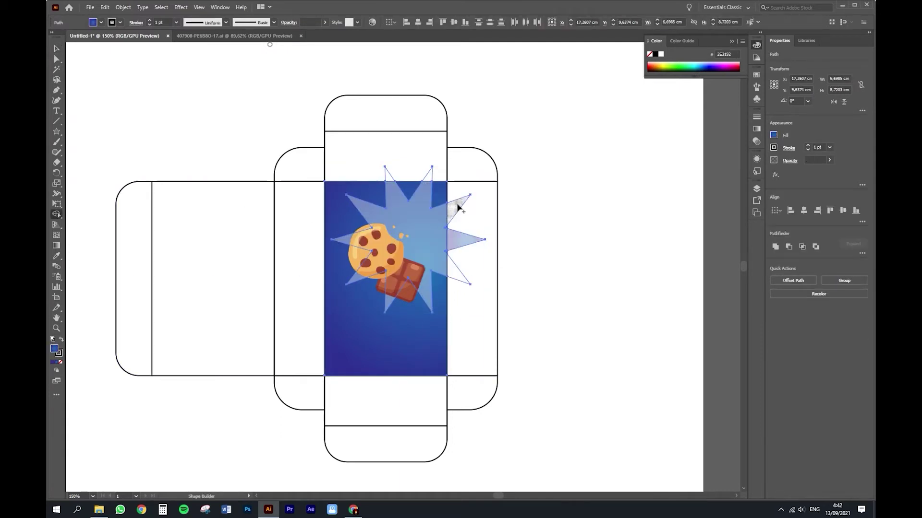
alt+click(461, 240)
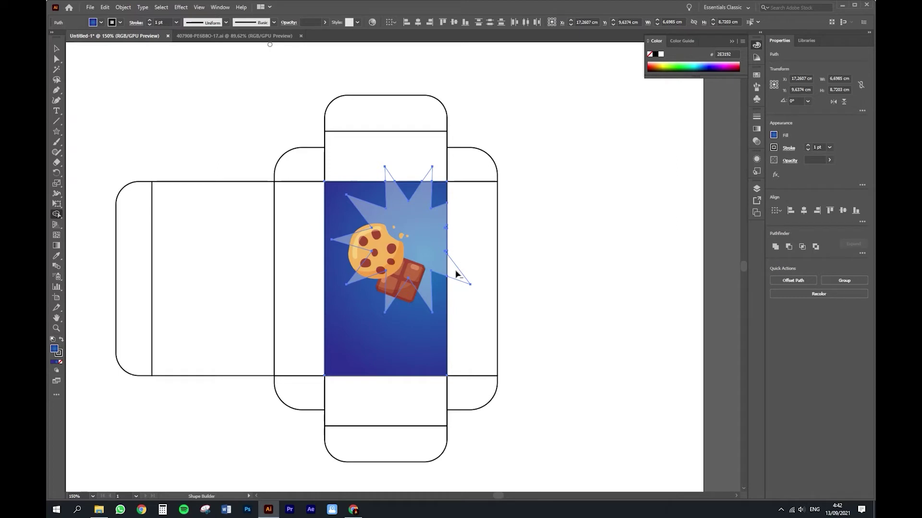
alt+click(427, 174)
alt+click(390, 174)
Step: Shrink the trimmed star slightly from its lower-left corner
key(v)
click(537, 282)
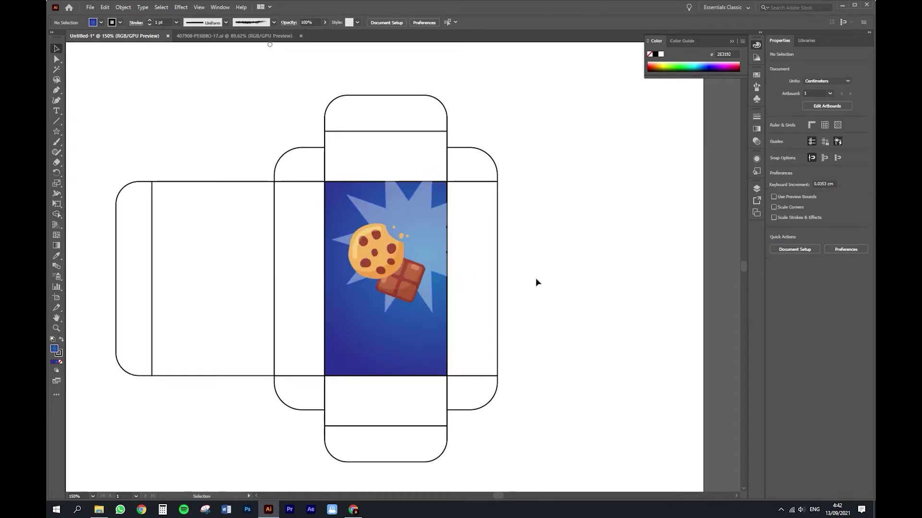
click(431, 294)
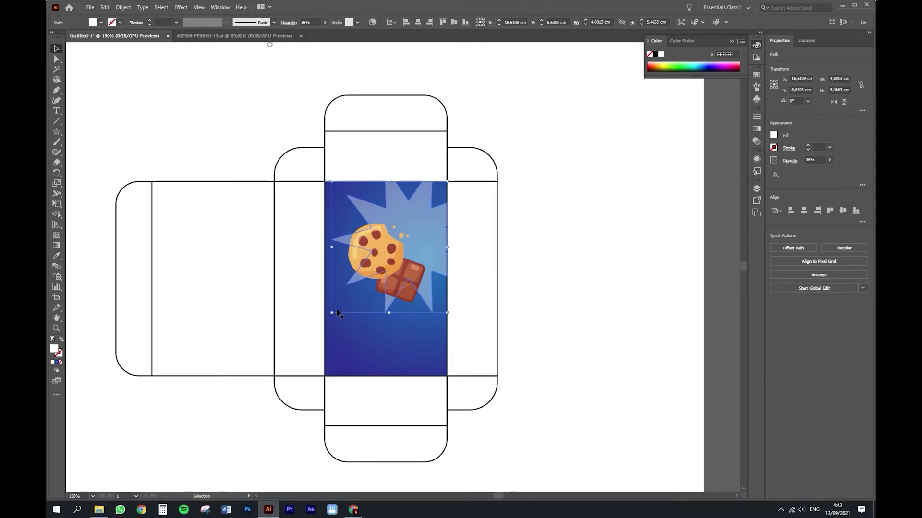
drag(331, 313, 348, 296)
click(533, 347)
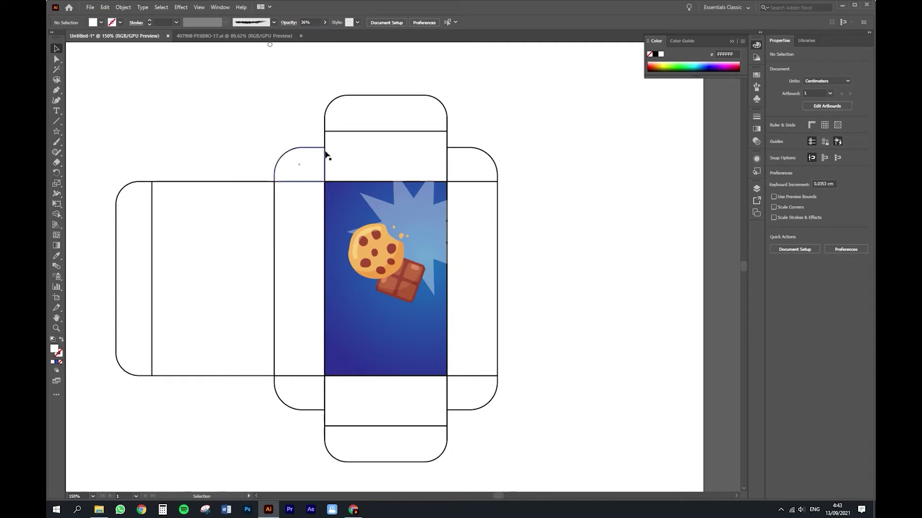
Step: Type 'Cookies' above the cookie, enlarge it and colour it brown
click(344, 211)
text(Cookies)
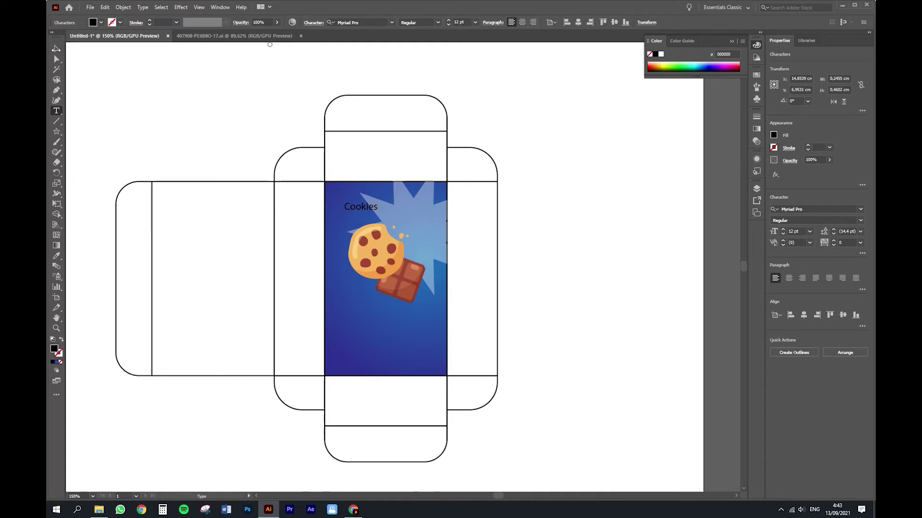
key(Escape)
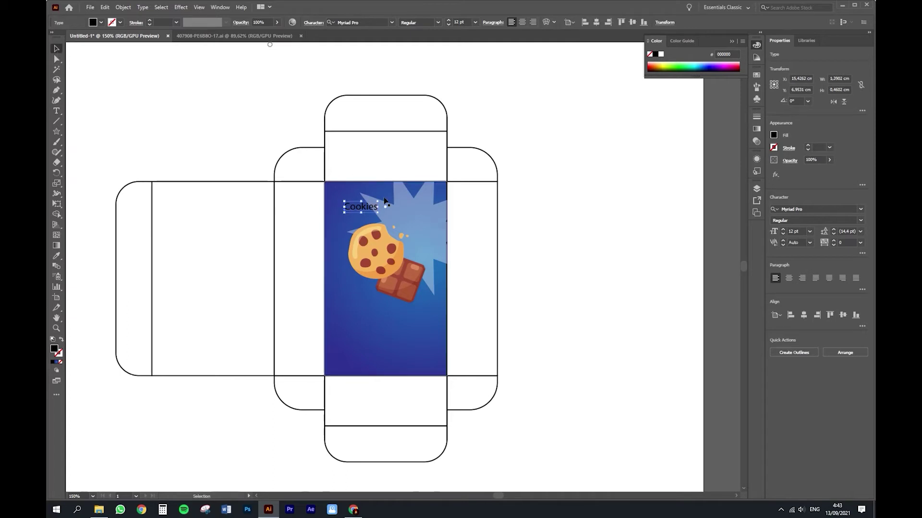
drag(378, 211, 411, 212)
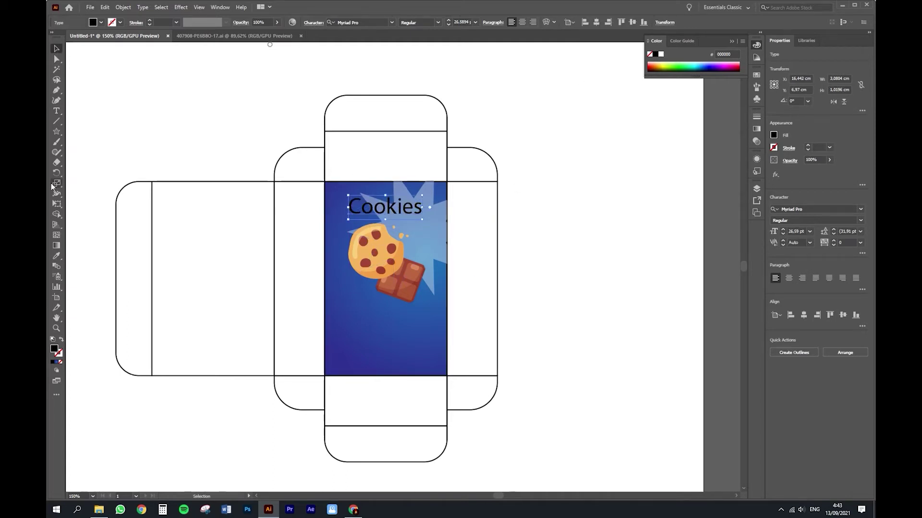
click(653, 63)
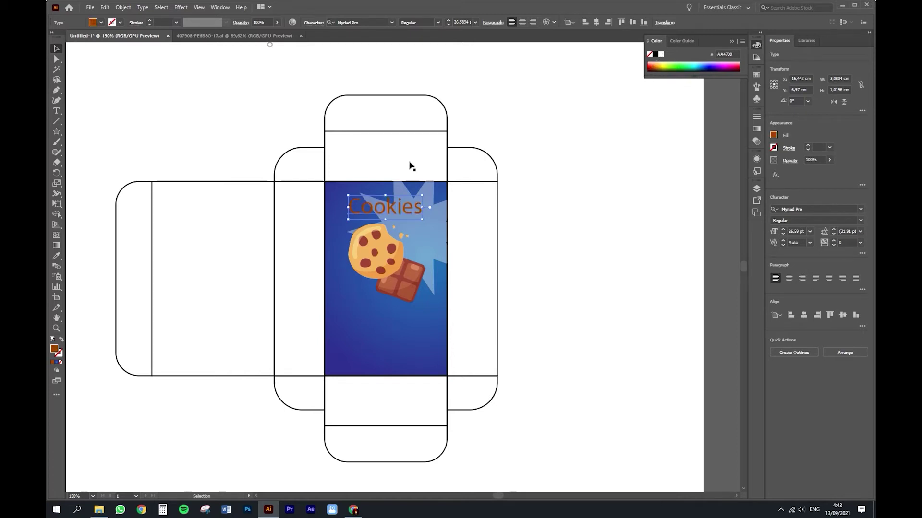
Step: Draw a white rounded rectangle behind the Cookies text as a badge
click(56, 132)
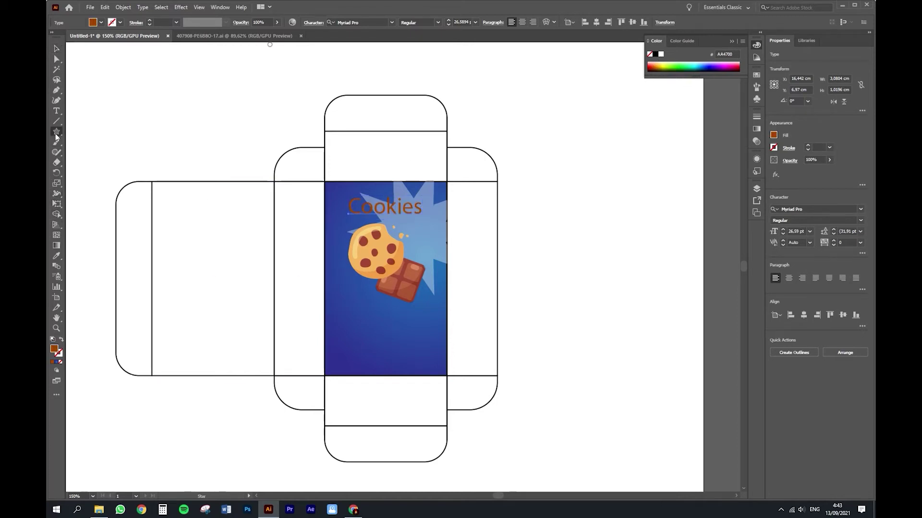
click(99, 142)
drag(339, 192, 434, 220)
click(660, 54)
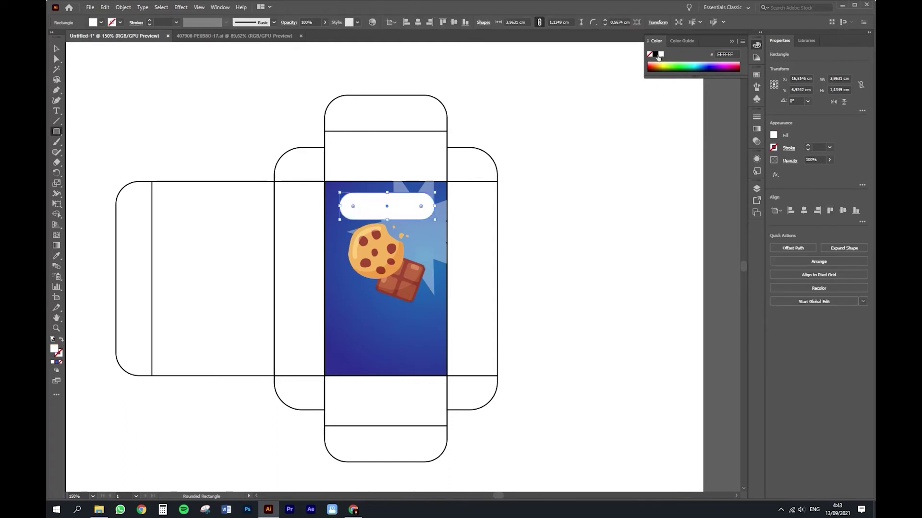
key(ctrl+[)
click(531, 294)
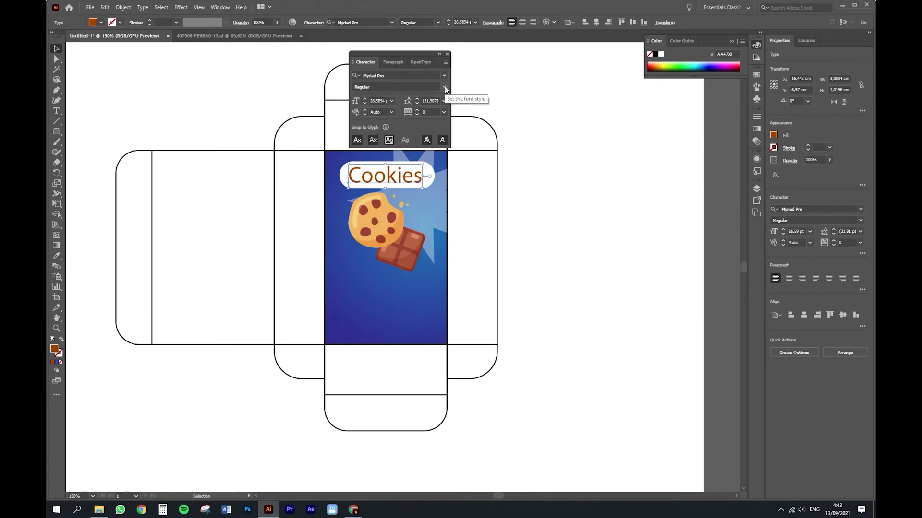
Step: Set Cookies in Arista 2.0 Alternate Regular, resize it slightly, and paste a copy lower down
click(444, 75)
click(451, 136)
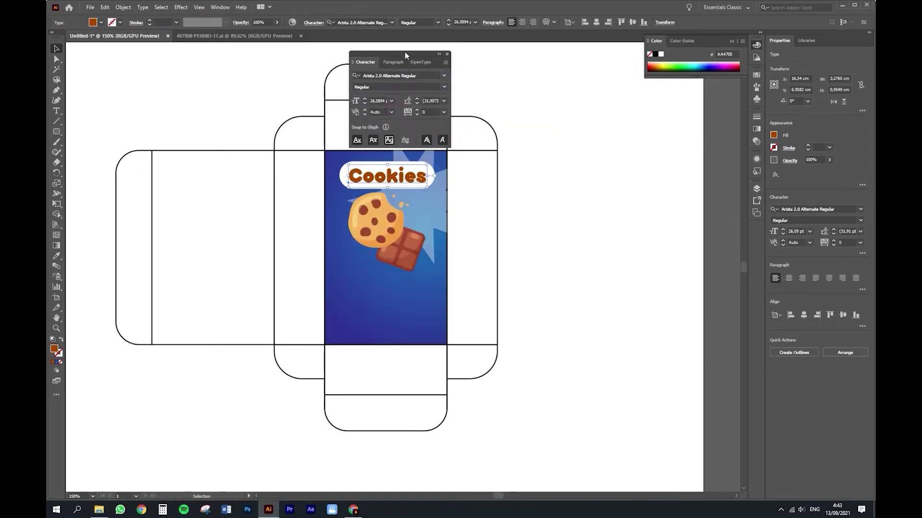
drag(405, 56, 623, 96)
mouse_move(426, 186)
mouse_down()
mouse_move(449, 191)
mouse_move(422, 186)
mouse_up()
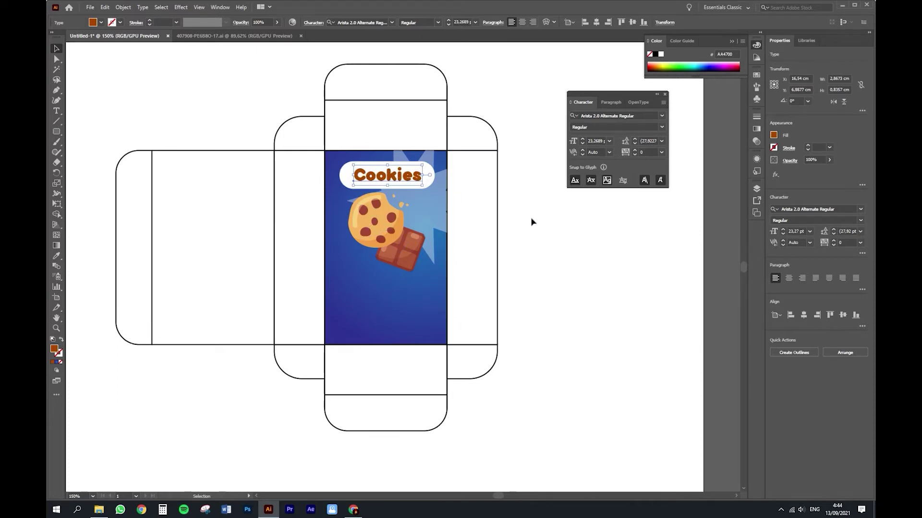
click(568, 243)
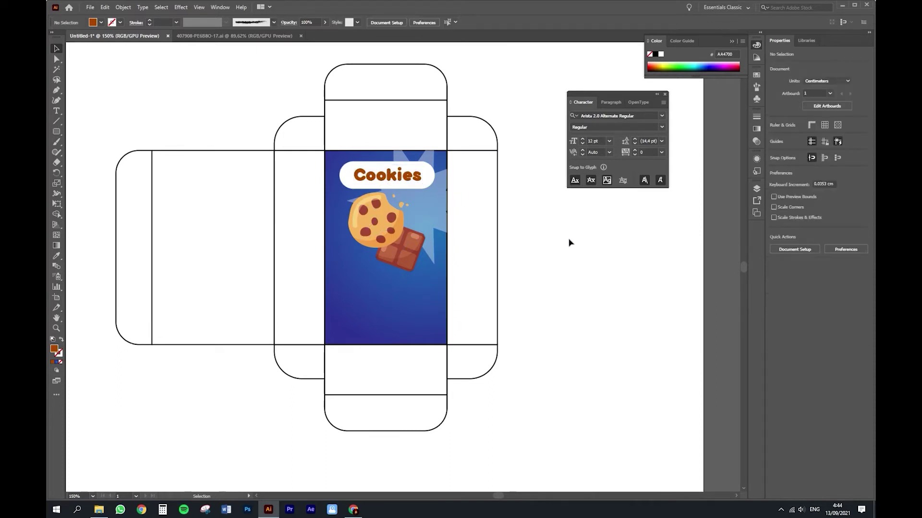
click(410, 179)
key(ctrl+c)
key(ctrl+v)
Step: Retype the copied title as 'Chocolate Flavor' and set its fill to white
double_click(386, 282)
key(ctrl+a)
text(Ch)
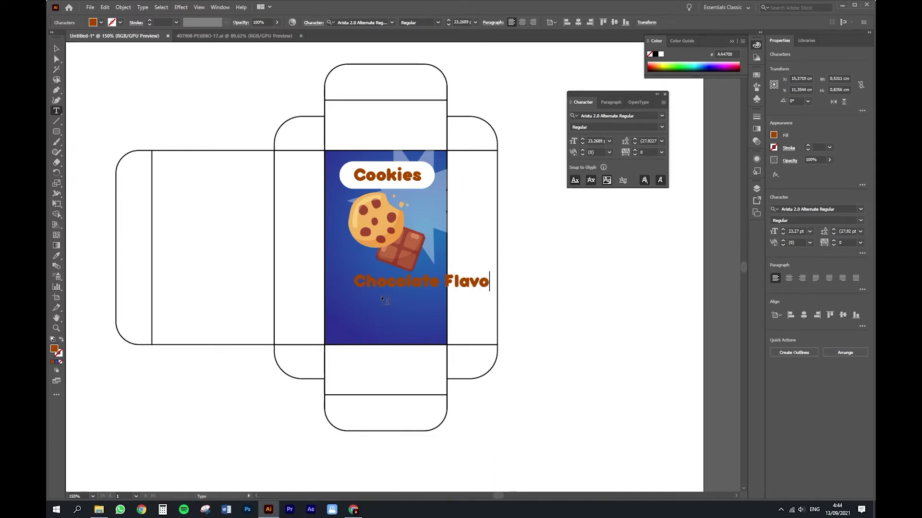
key(ctrl+a)
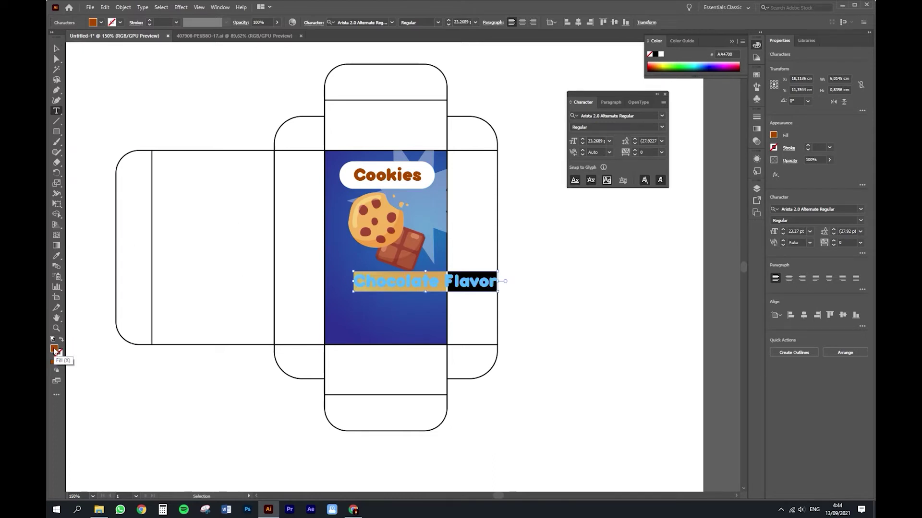
double_click(54, 352)
drag(192, 211, 166, 193)
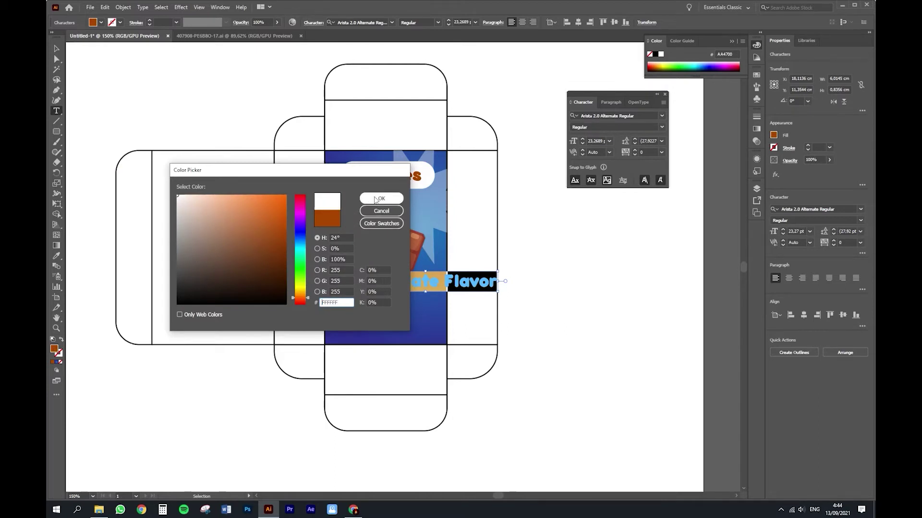
click(373, 200)
Step: Scale Chocolate Flavor down to about half width and centre it horizontally on the front panel
click(54, 49)
drag(499, 293, 399, 280)
shift+click(400, 327)
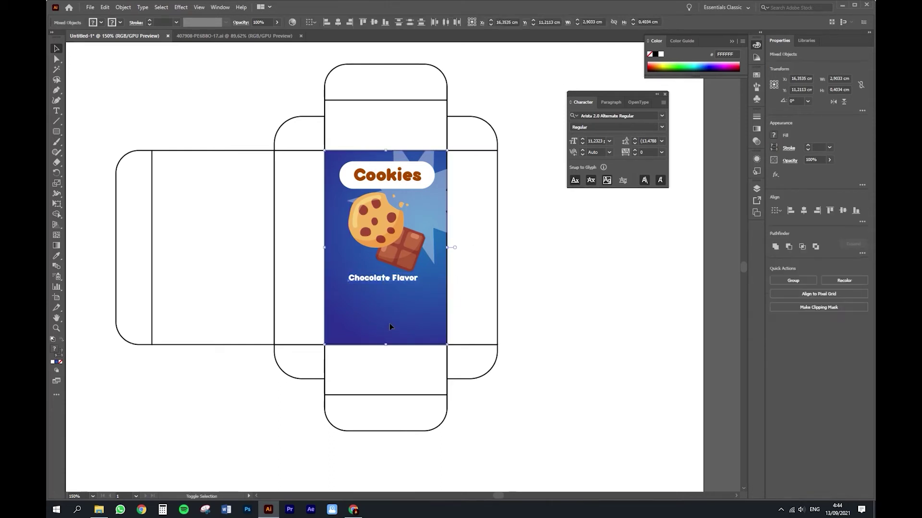
click(804, 210)
click(626, 304)
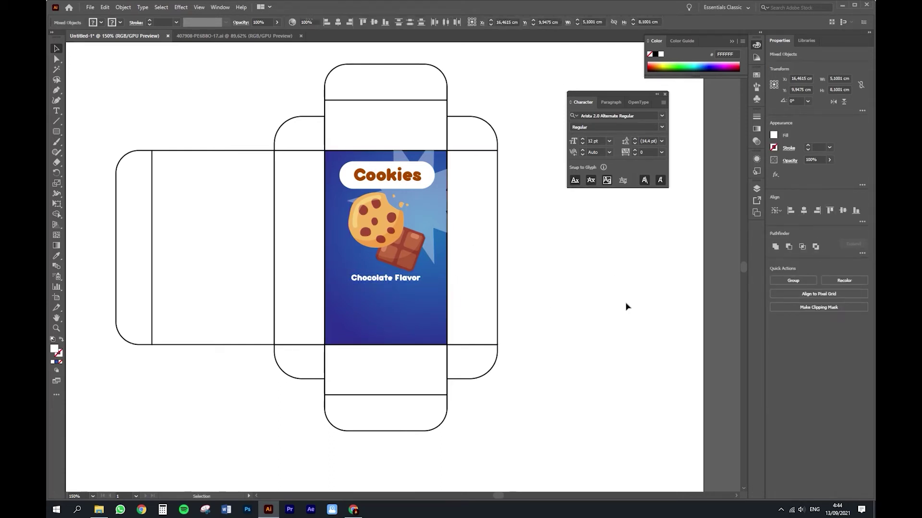
click(410, 279)
click(491, 293)
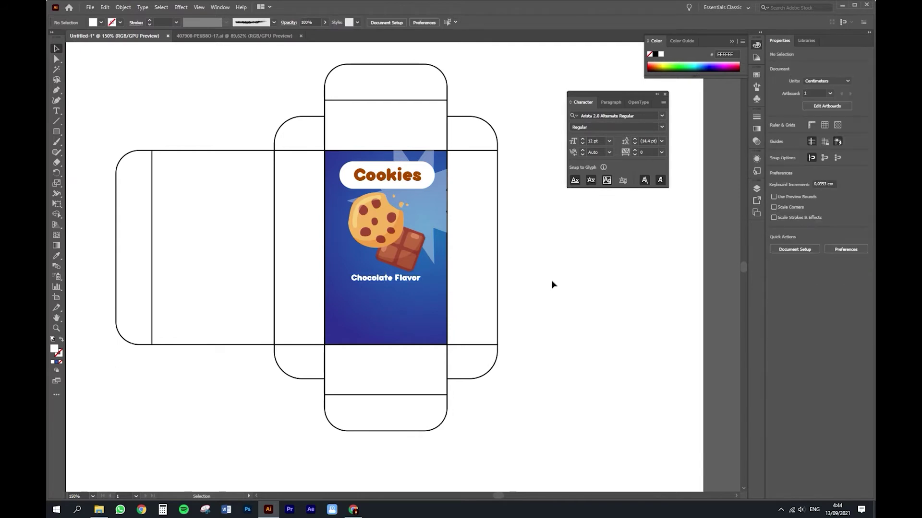
Step: Give the left side panel the front's blue radial gradient and recentre it horizontally
key(i)
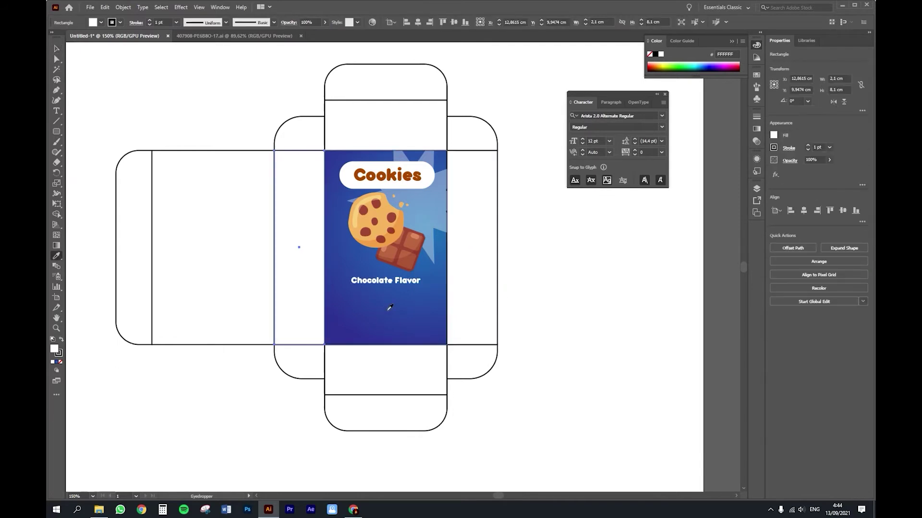
click(389, 309)
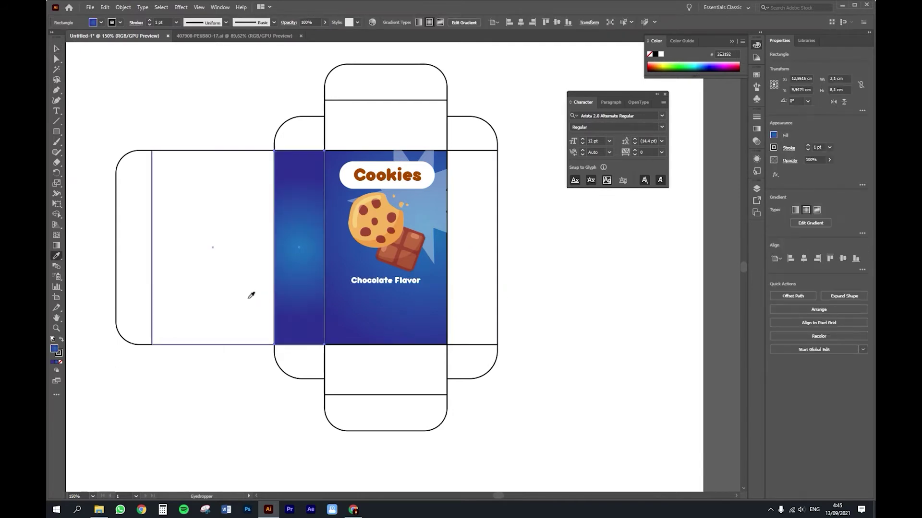
key(g)
drag(300, 267, 459, 272)
drag(301, 197, 433, 232)
drag(312, 263, 392, 261)
drag(321, 235, 494, 236)
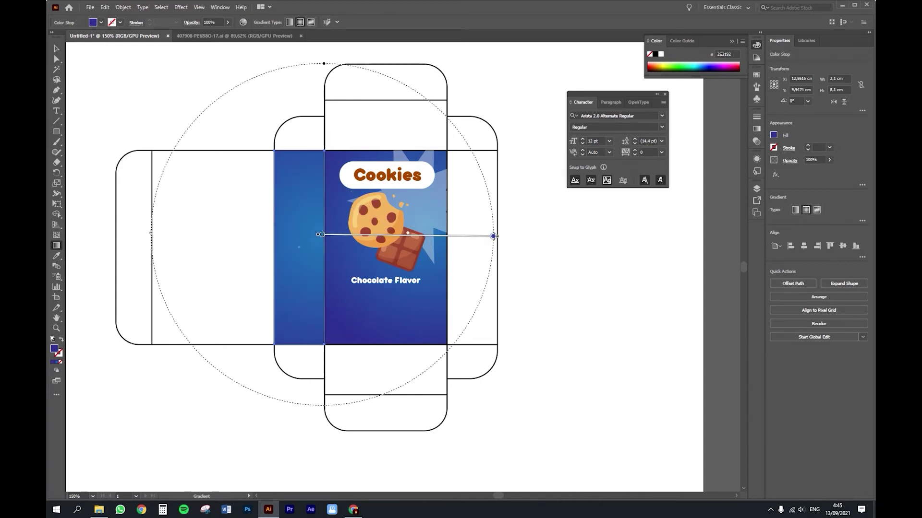
mouse_move(354, 247)
mouse_down()
mouse_move(463, 246)
mouse_move(434, 247)
mouse_up()
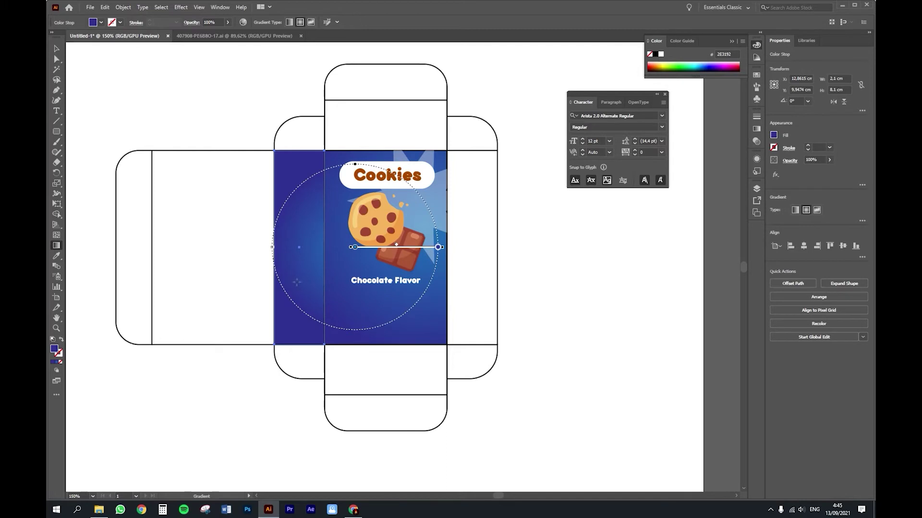
key(v)
Step: Apply the blue radial gradient to the right side panel and recentre it
click(453, 279)
key(i)
click(298, 273)
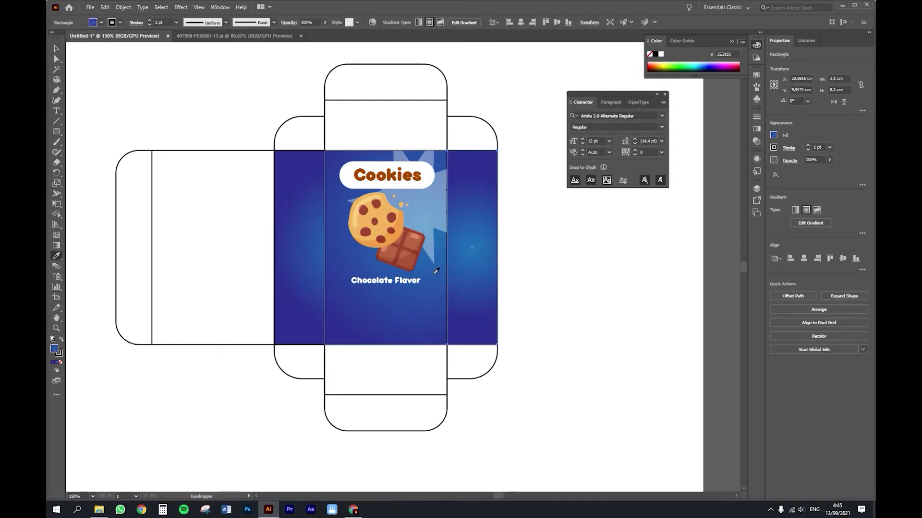
key(g)
drag(433, 251, 512, 251)
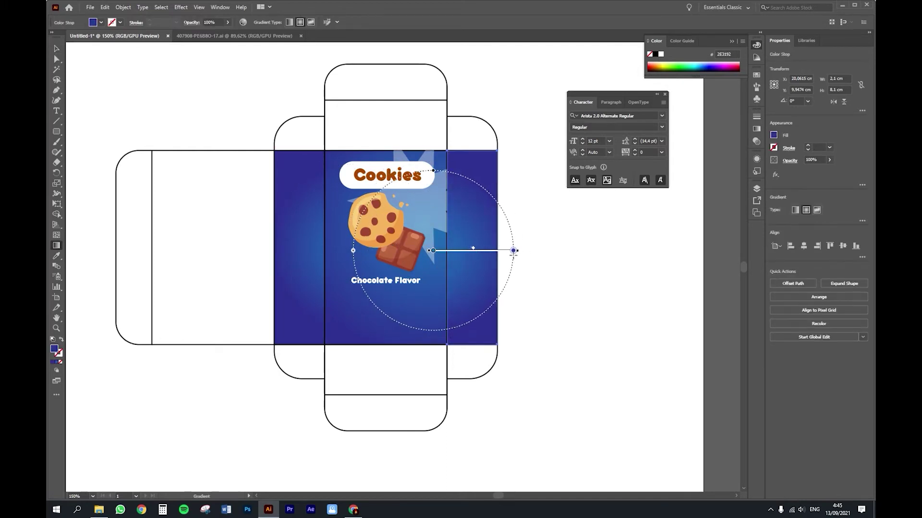
key(v)
click(509, 308)
Step: Give the back panel the blue gradient, centring and widening its radius inside the panel
click(226, 308)
key(i)
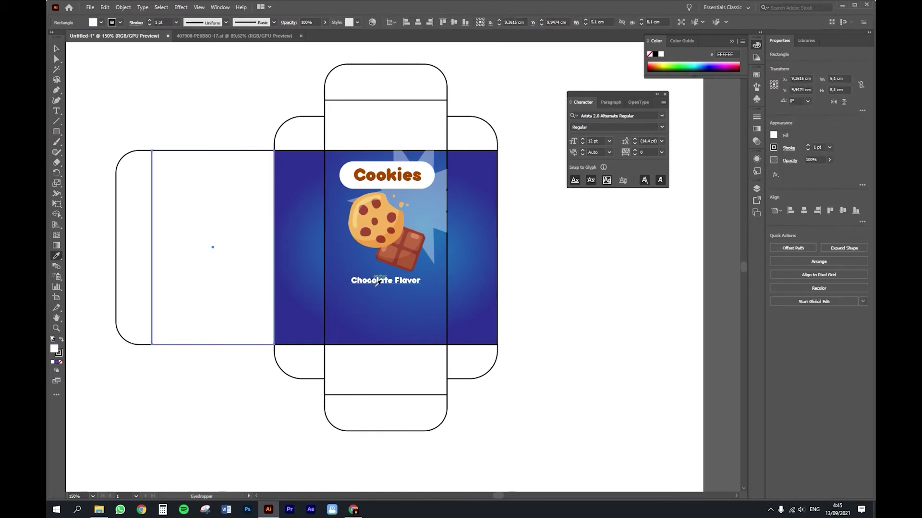
click(384, 309)
key(g)
drag(270, 239, 183, 285)
drag(298, 245, 136, 300)
drag(300, 269, 143, 271)
drag(301, 236, 293, 256)
drag(213, 244, 282, 244)
drag(214, 244, 217, 252)
drag(286, 252, 297, 252)
key(v)
click(289, 400)
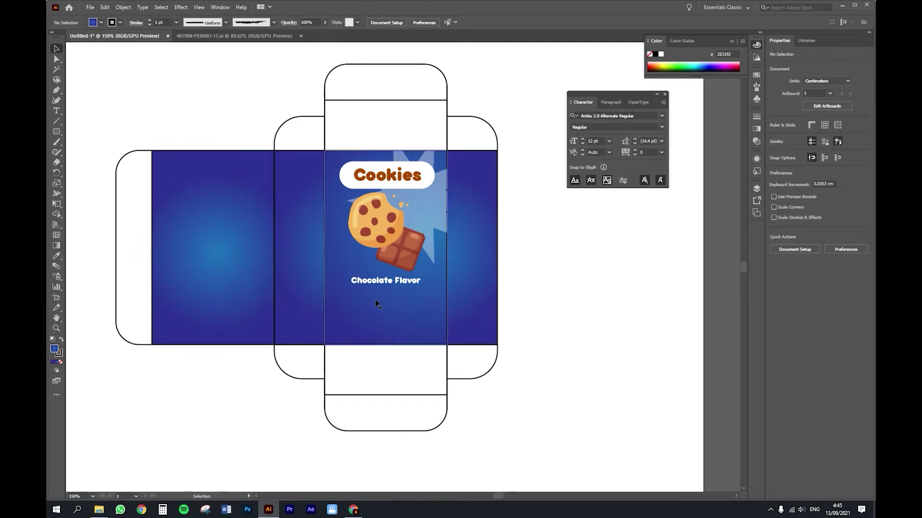
Step: Apply the blue gradient to the panel below the front, running vertically
click(403, 383)
key(i)
click(408, 334)
key(v)
key(g)
drag(388, 333, 387, 390)
key(v)
click(448, 398)
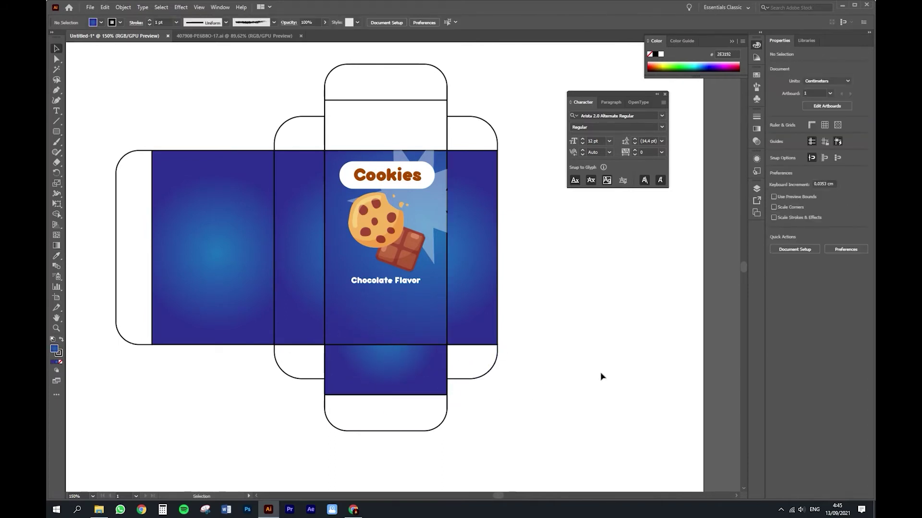
Step: Select all the flaps, top and bottom tabs, and the left glue tab together
click(299, 361)
shift+click(472, 362)
shift+click(408, 416)
shift+click(477, 141)
shift+click(405, 83)
shift+click(304, 142)
shift+click(143, 192)
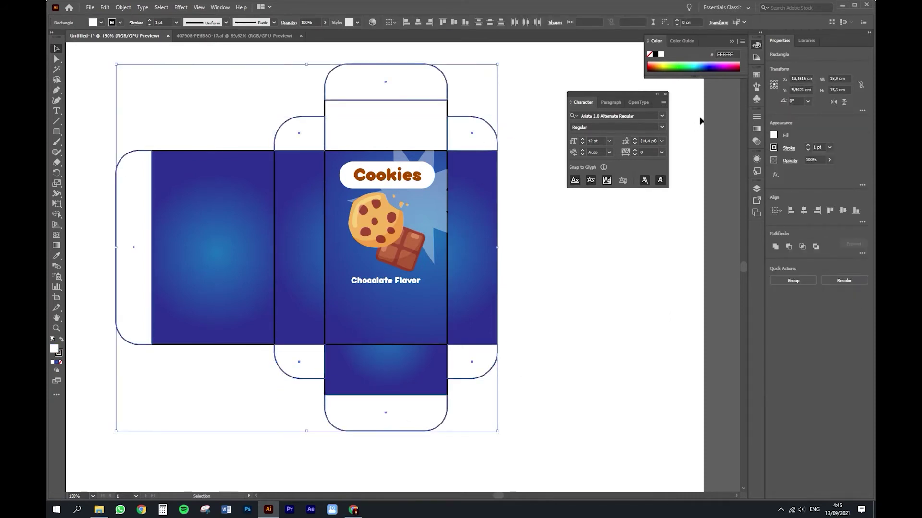
Step: Fill the selected flaps and tabs dark navy, and give the top panel the vertical blue gradient
drag(696, 61, 711, 64)
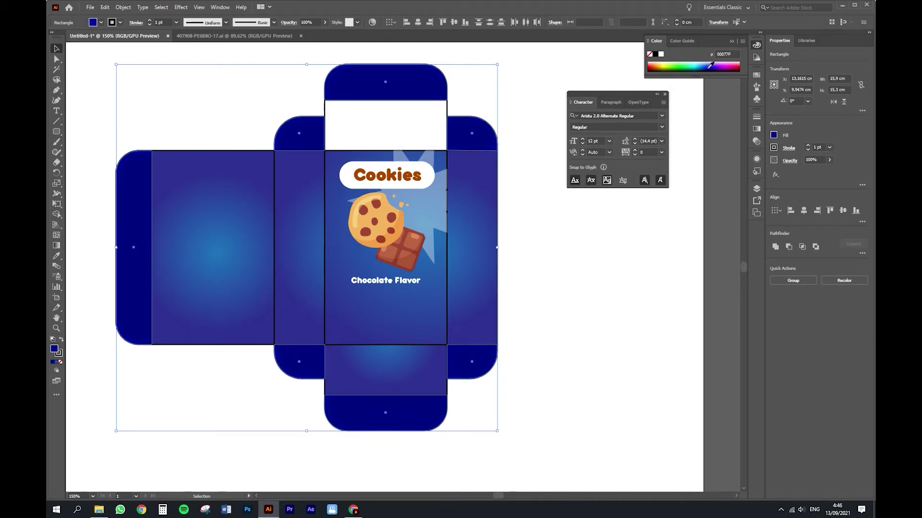
click(523, 134)
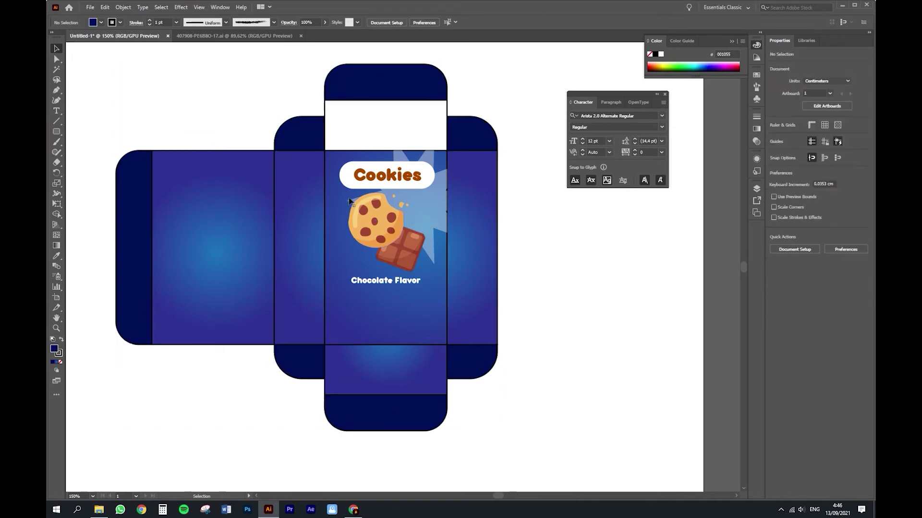
click(387, 132)
key(i)
click(394, 353)
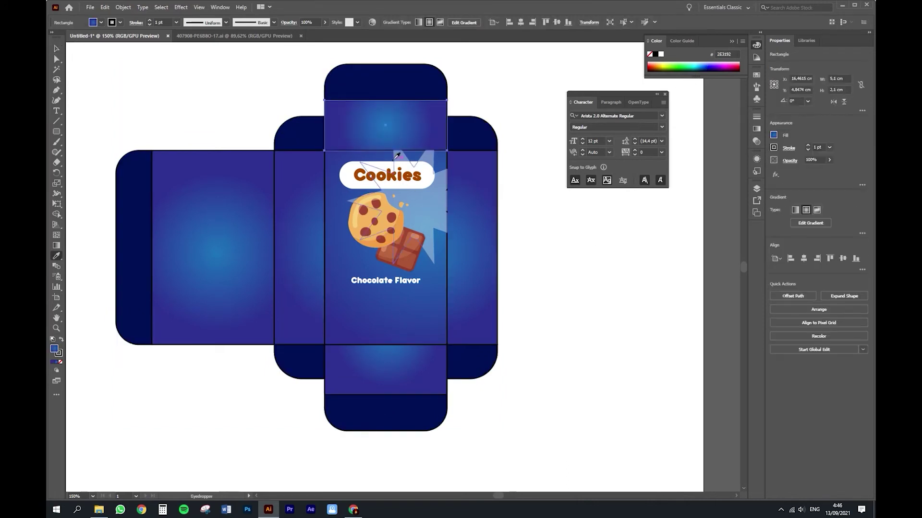
key(g)
drag(374, 155, 374, 104)
drag(388, 156, 388, 102)
key(v)
click(522, 242)
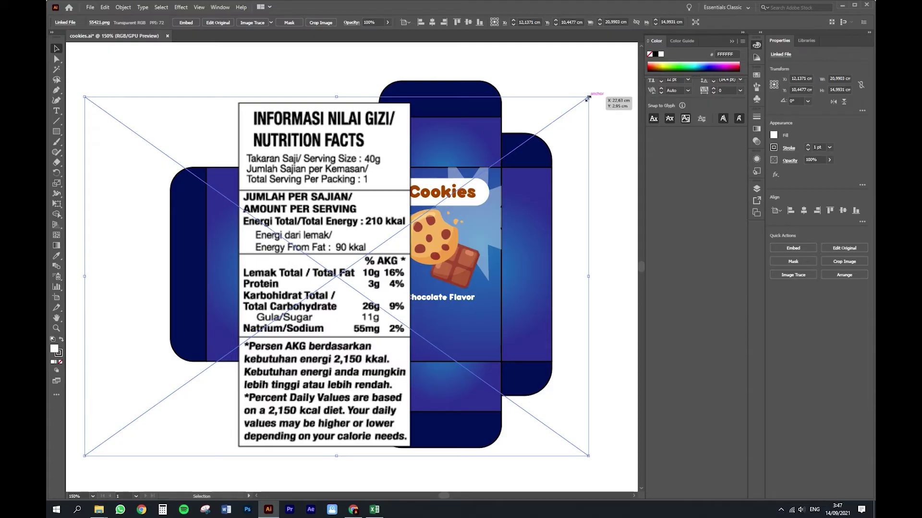
Step: Scale the Nutrition Facts label image onto the back panel, position it, and embed it
drag(600, 96, 273, 294)
drag(190, 368, 269, 238)
drag(272, 270, 287, 255)
drag(283, 271, 286, 266)
drag(370, 306, 391, 321)
drag(292, 294, 281, 299)
click(292, 383)
click(269, 240)
click(196, 24)
Step: Nudge the nutrition label down and start a new text line beneath it
click(290, 389)
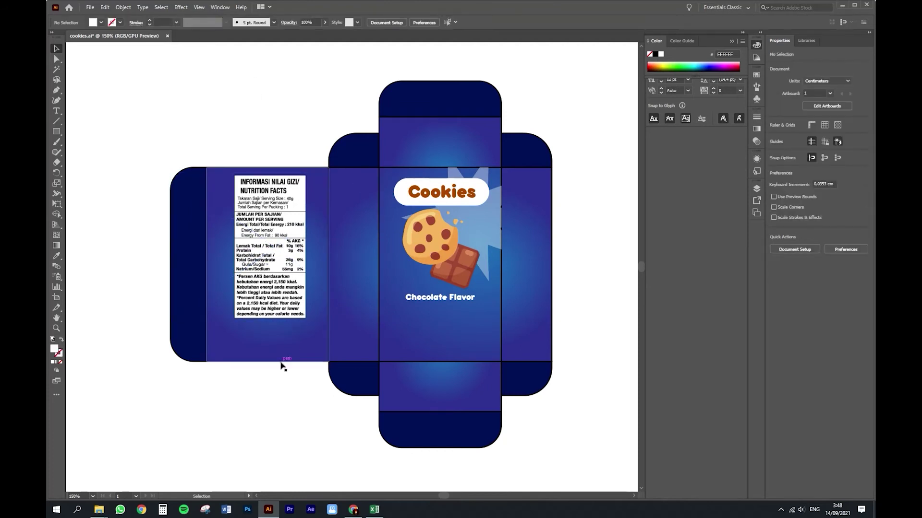
drag(282, 341, 281, 344)
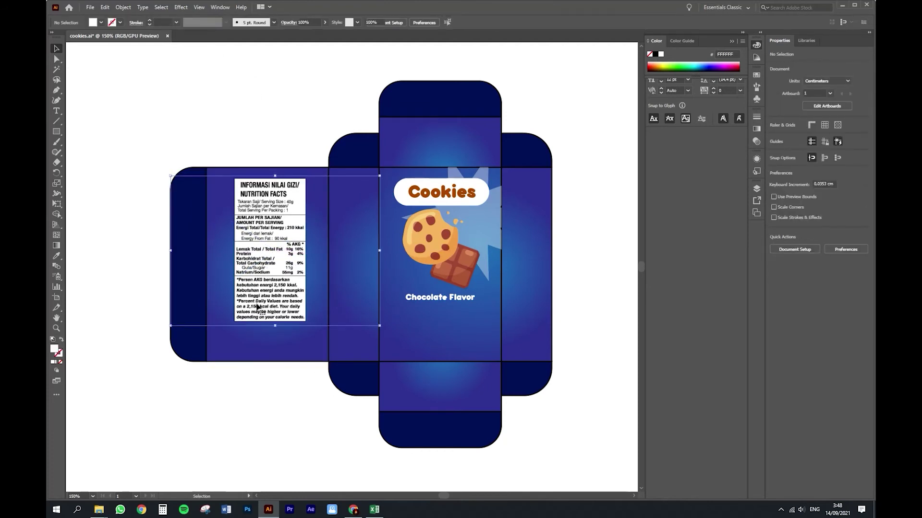
click(241, 352)
text(PT. Boga Sejahtera)
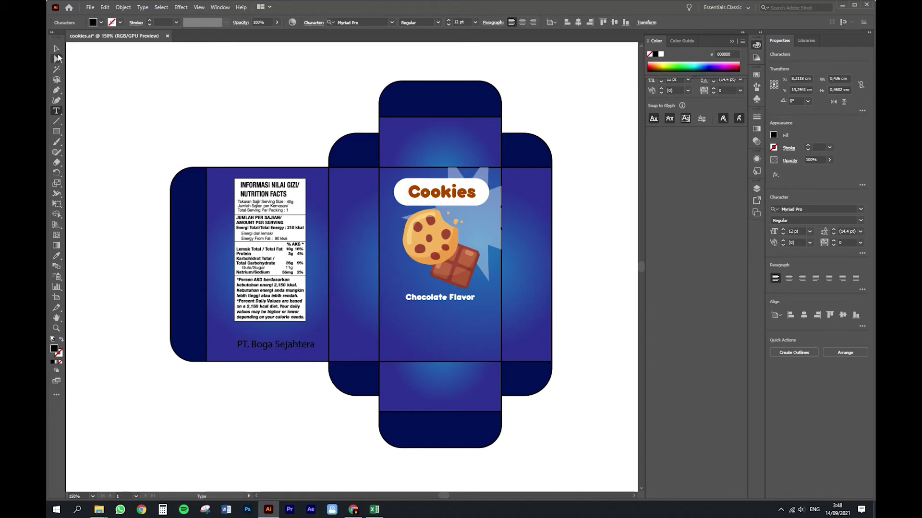
Step: Style the producer text white in Bubbleboddy ExtraLight and shrink it
click(57, 49)
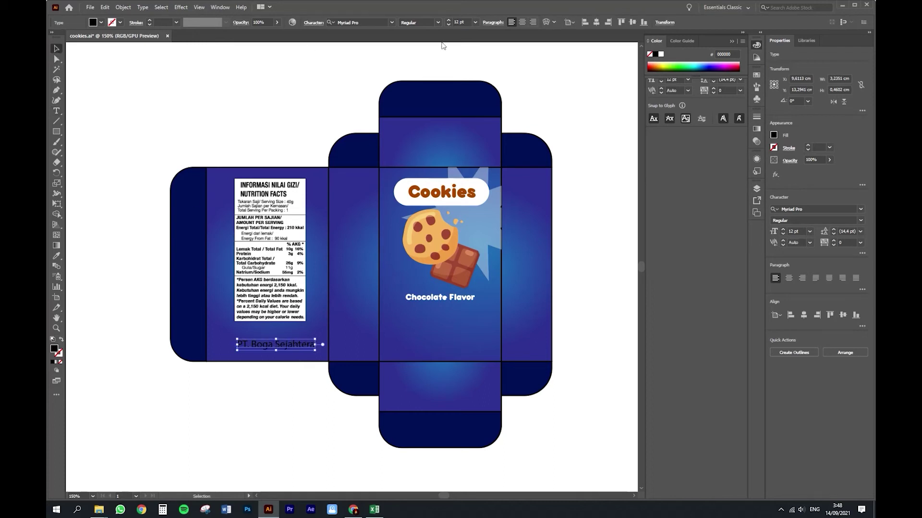
key(i)
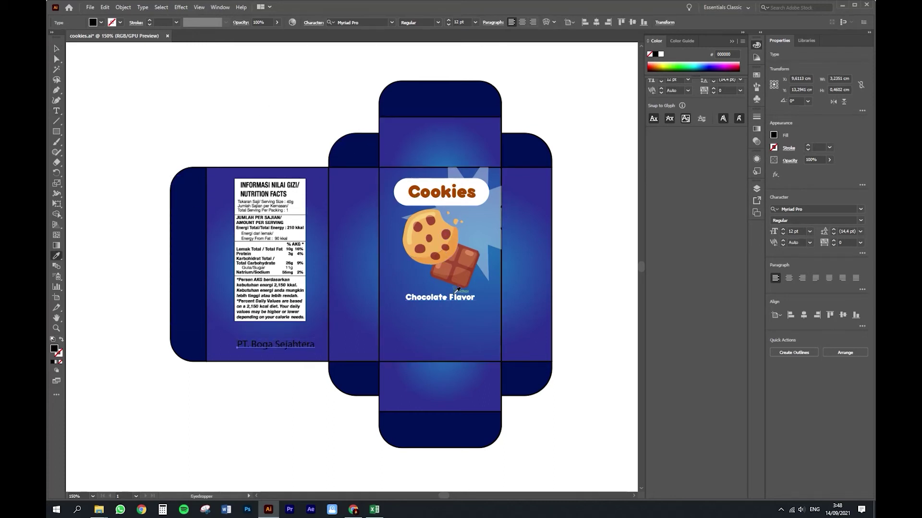
click(456, 290)
key(v)
click(391, 22)
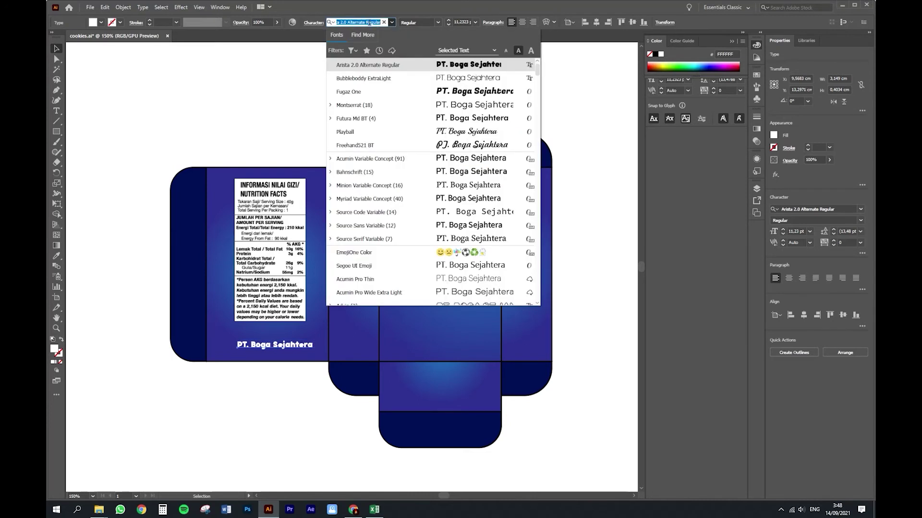
click(347, 78)
drag(306, 340, 285, 339)
Step: Prefix the producer line with 'Diproduksi oleh' and move it down and left
key(t)
click(250, 337)
text(Diproduksi oleh :)
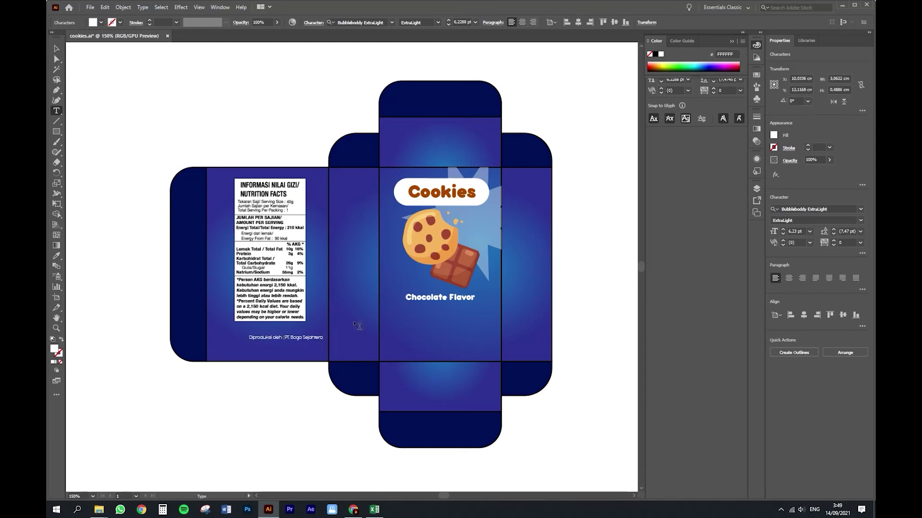
click(56, 48)
drag(298, 336, 281, 345)
Step: Duplicate the producer line just below and retype it as 'Jakarta - Indonesia'
shift+click(311, 332)
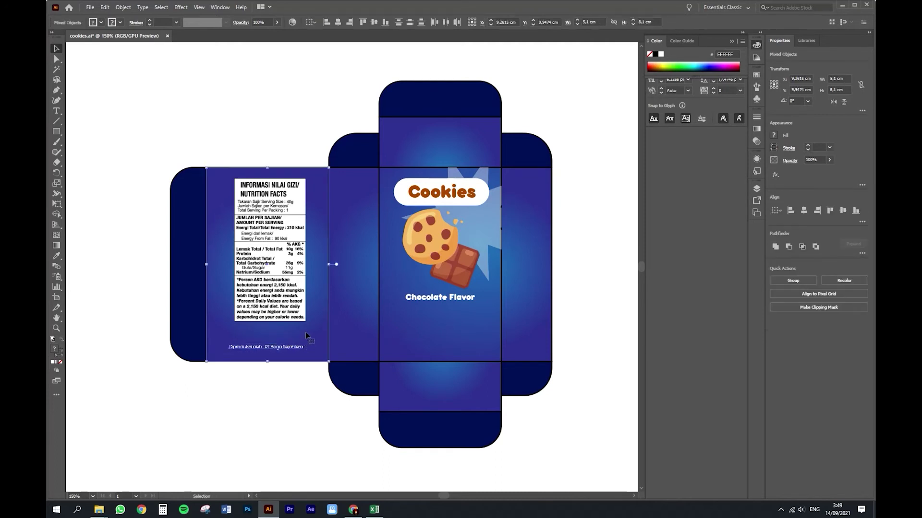
click(295, 426)
mouse_move(275, 347)
mouse_down()
mouse_move(282, 344)
mouse_move(278, 353)
mouse_up()
double_click(301, 354)
key(ctrl+a)
text(Jakaar)
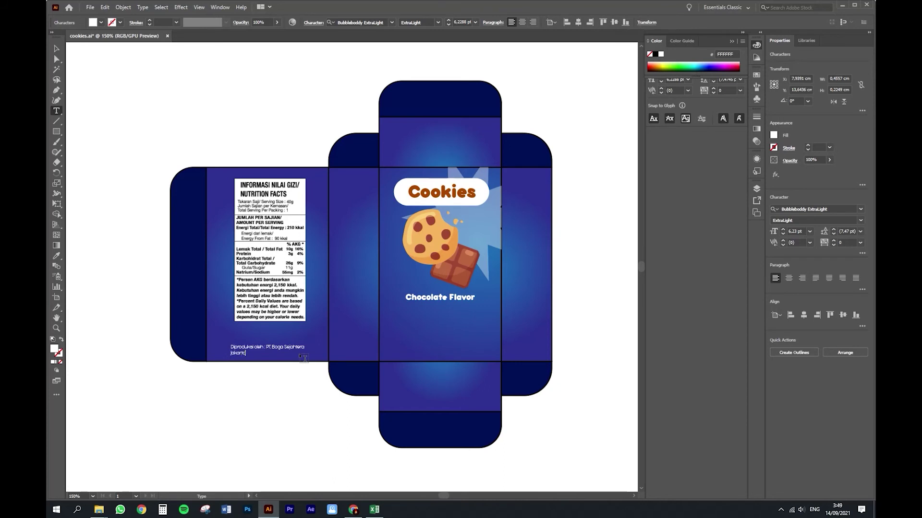
click(57, 51)
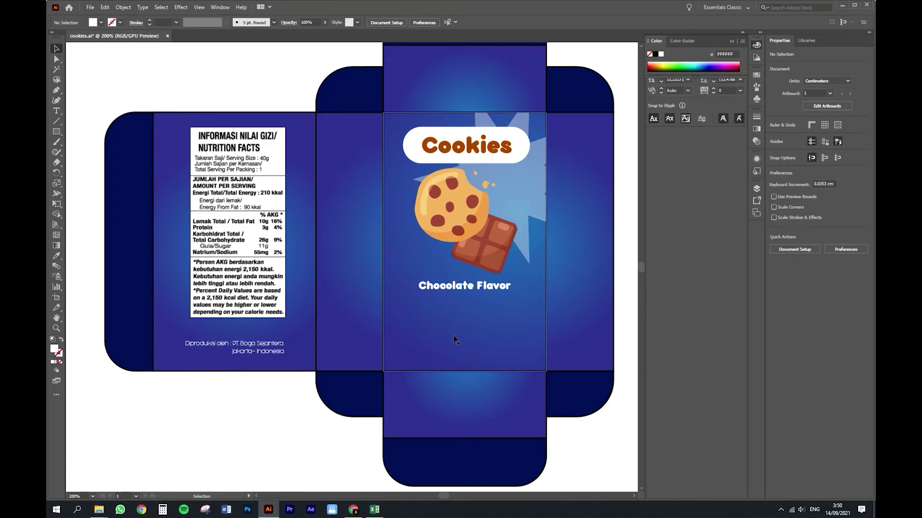
Step: Copy the producer line onto the front panel and retype it as 'Netto :'
click(206, 354)
drag(205, 353, 423, 347)
double_click(422, 347)
key(ctrl+a)
text(Netto)
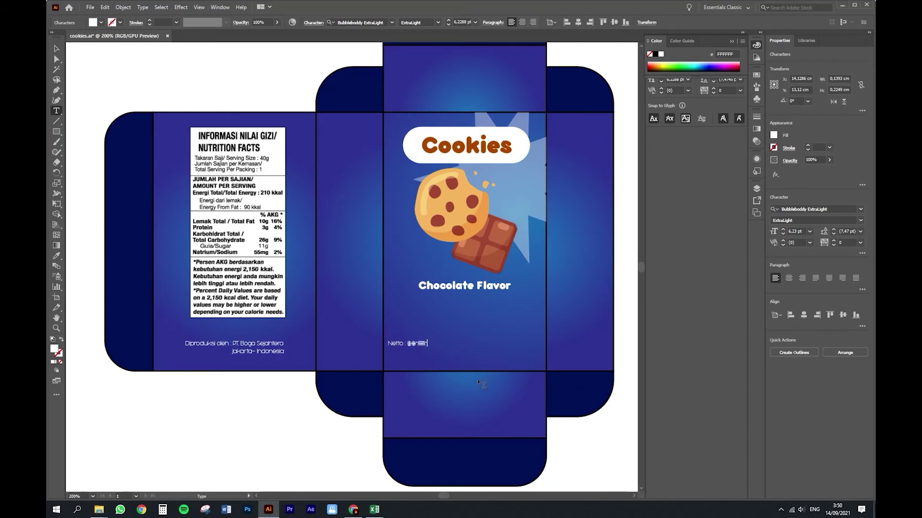
click(56, 49)
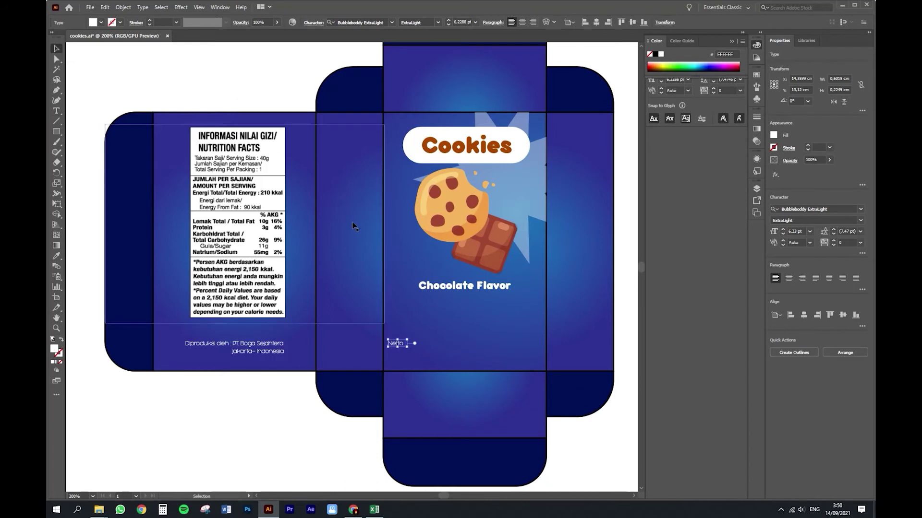
Step: Duplicate the Netto text, set it to Futura Md BT, and make it read '250gr'
drag(396, 344, 420, 344)
key(ctrl+z)
click(360, 22)
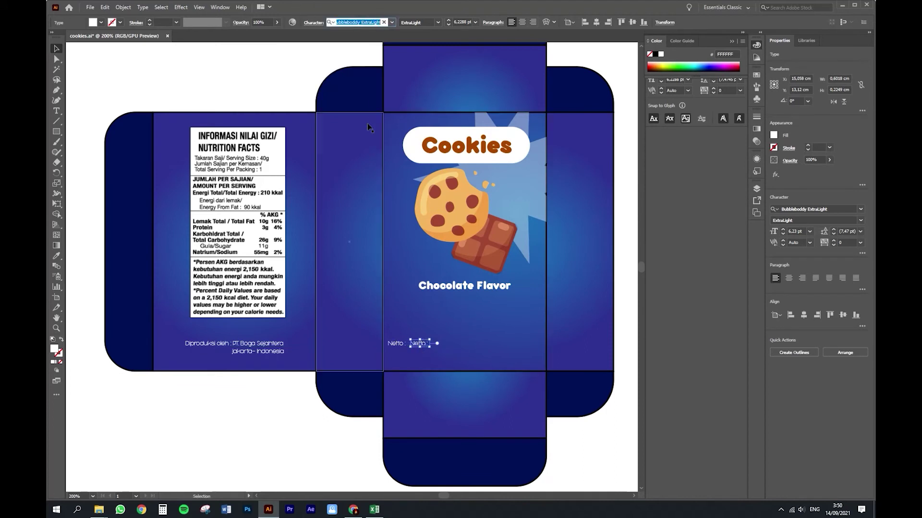
click(391, 23)
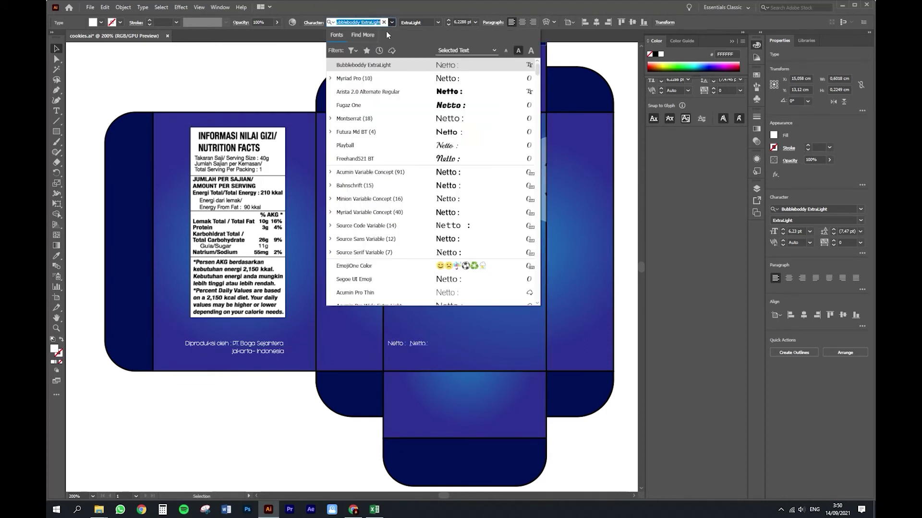
click(385, 132)
drag(424, 344, 425, 345)
triple_click(430, 344)
click(56, 47)
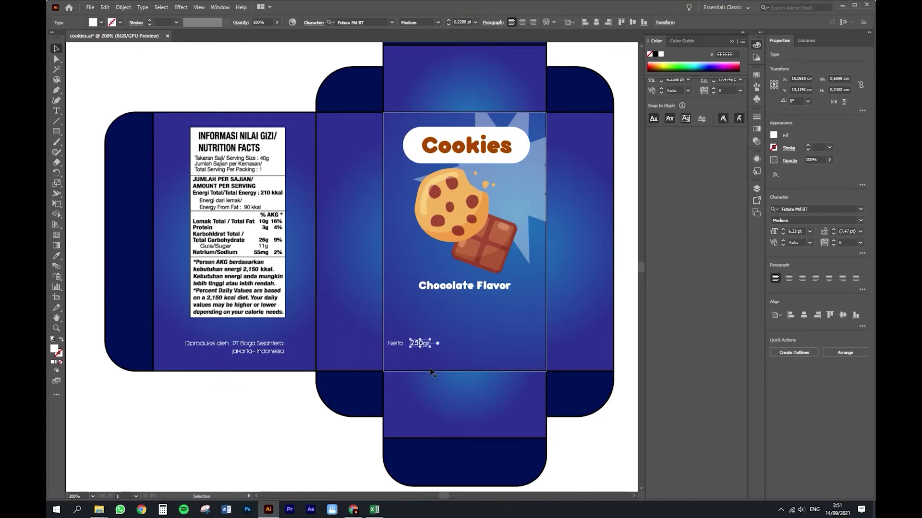
Step: Place '250gr' beside 'Netto :' and lower the pair toward the panel's bottom edge
key(ctrl+plus)
drag(419, 346, 415, 346)
drag(350, 284, 352, 284)
key(z)
alt+click(312, 313)
key(v)
shift+click(363, 245)
drag(378, 247, 386, 246)
drag(385, 246, 385, 255)
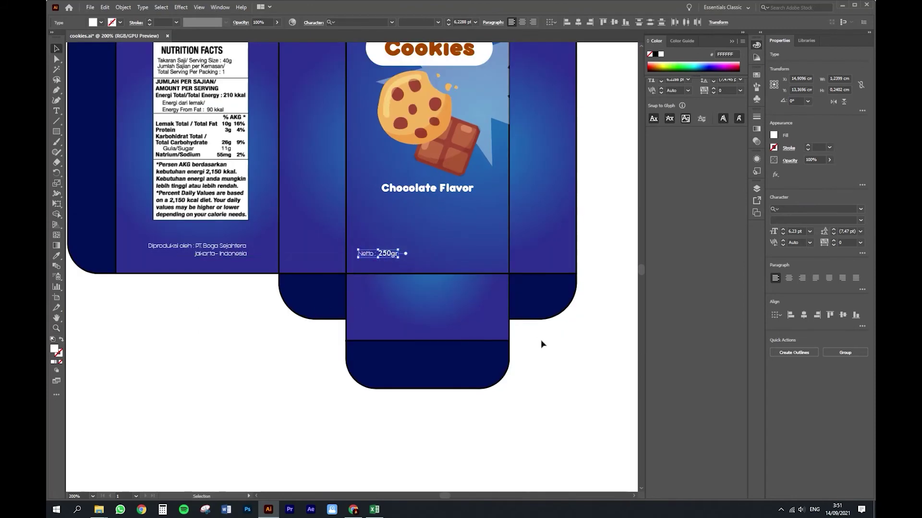
click(541, 344)
scroll(427, 336, up, 5)
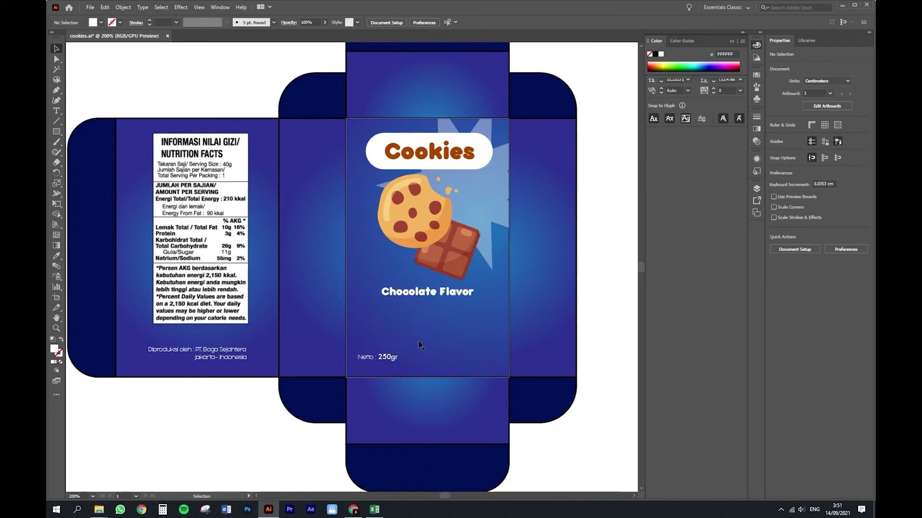
Step: Copy 'Netto :' to the panel's right side and change it to 'Exp Date :'
click(368, 359)
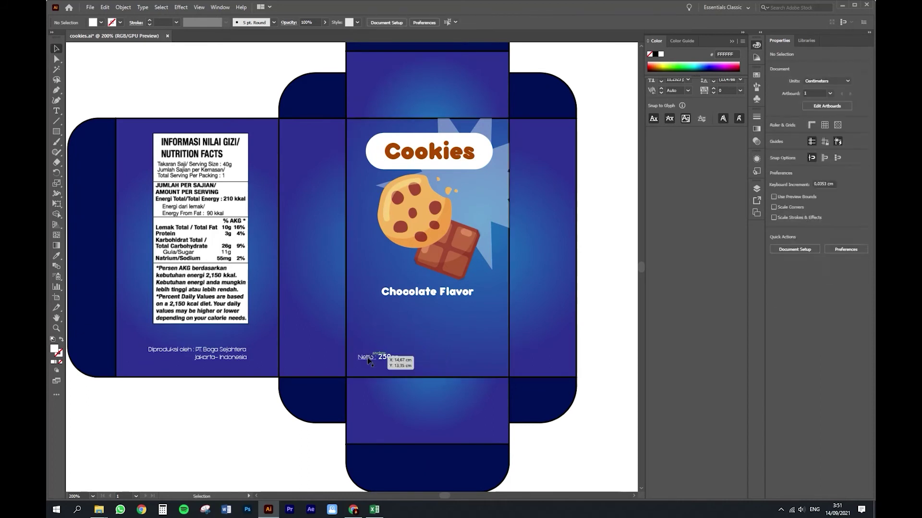
drag(368, 359, 441, 359)
double_click(438, 357)
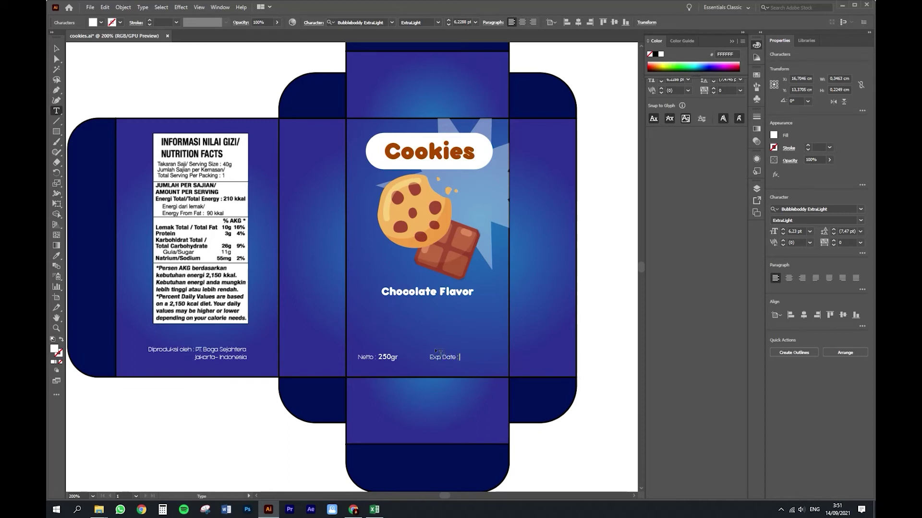
click(54, 48)
Step: Copy '250gr' beside it and change the value to '25 DES 25'
click(388, 360)
drag(388, 358, 471, 359)
double_click(470, 357)
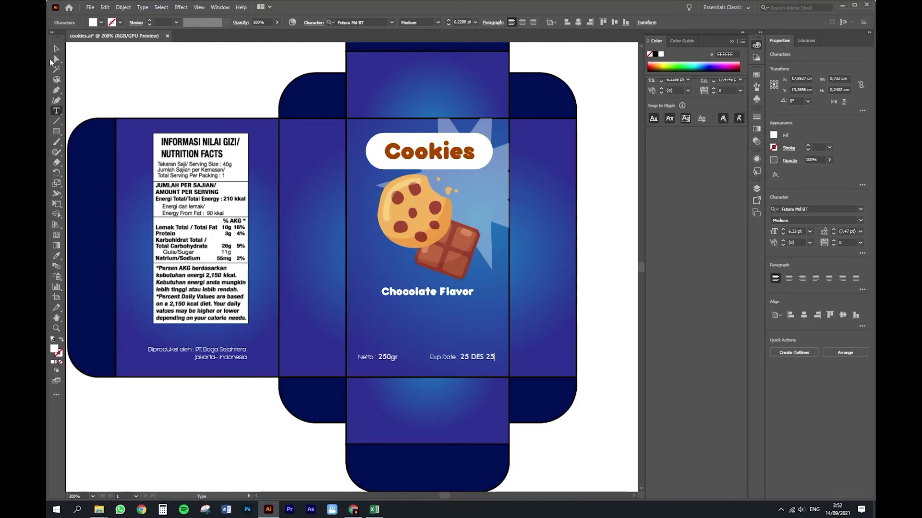
click(56, 49)
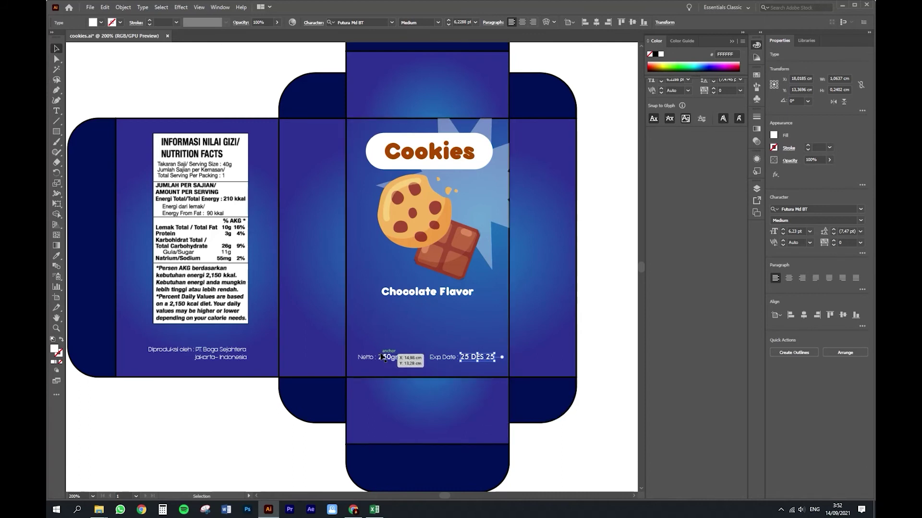
click(238, 432)
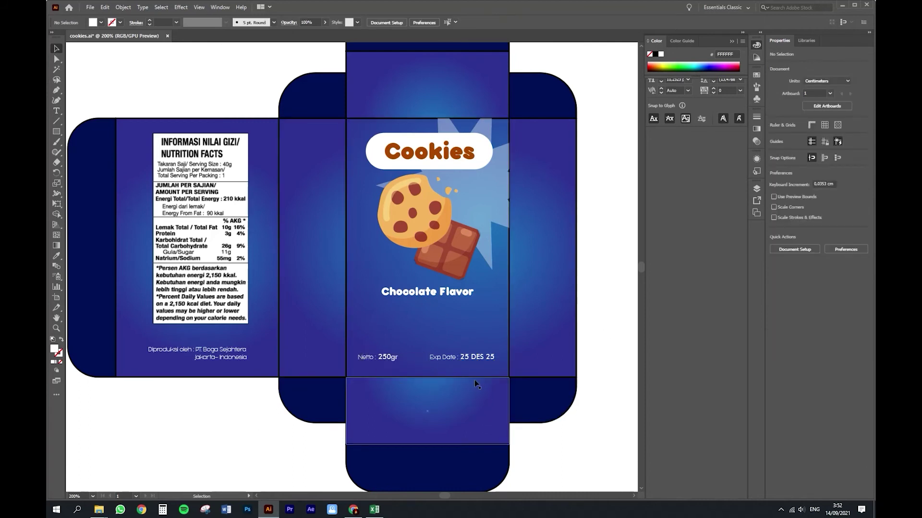
scroll(465, 360, up, 2)
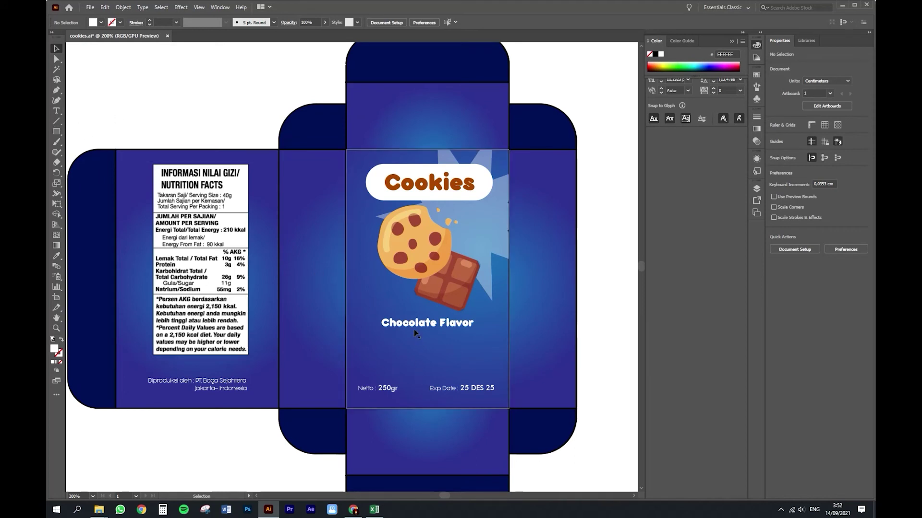
Step: Place a smaller copy of the Cookies label below Chocolate Flavor and widen its pill
click(436, 185)
shift+click(443, 196)
drag(446, 177, 460, 339)
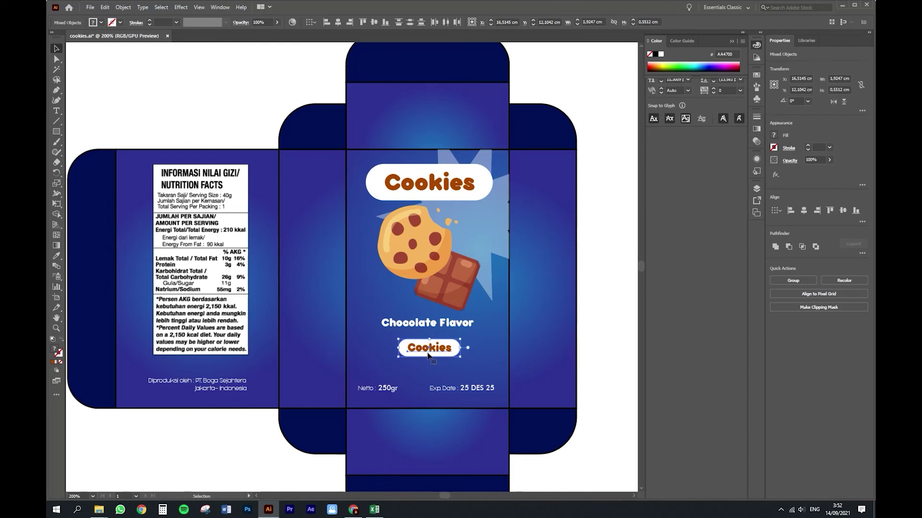
click(607, 347)
click(457, 354)
drag(460, 347, 480, 349)
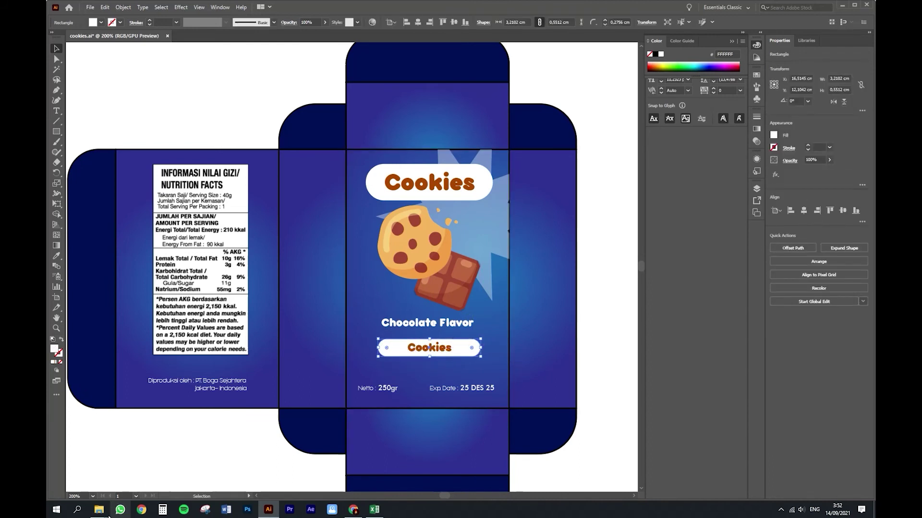
Step: Retype the label as 'Glutten Free' and centre the text within its pill
double_click(441, 351)
key(ctrl+a)
text(Glu)
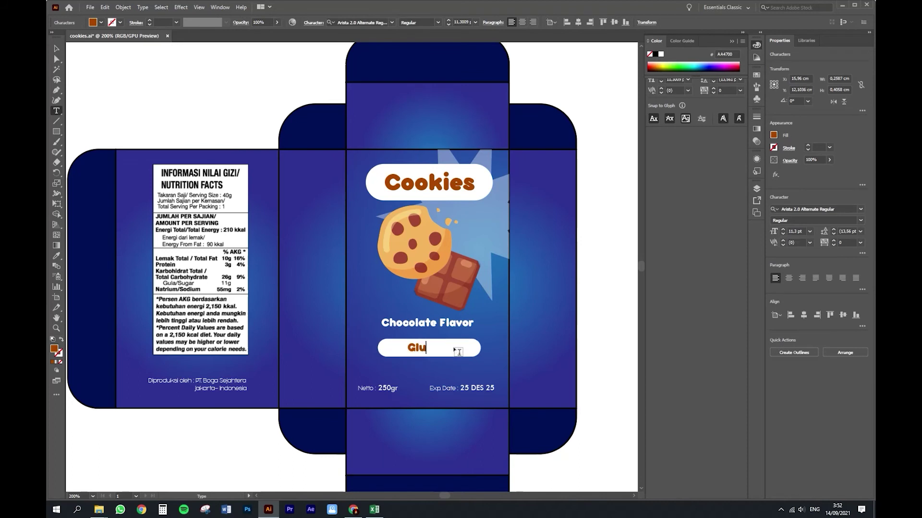
click(56, 49)
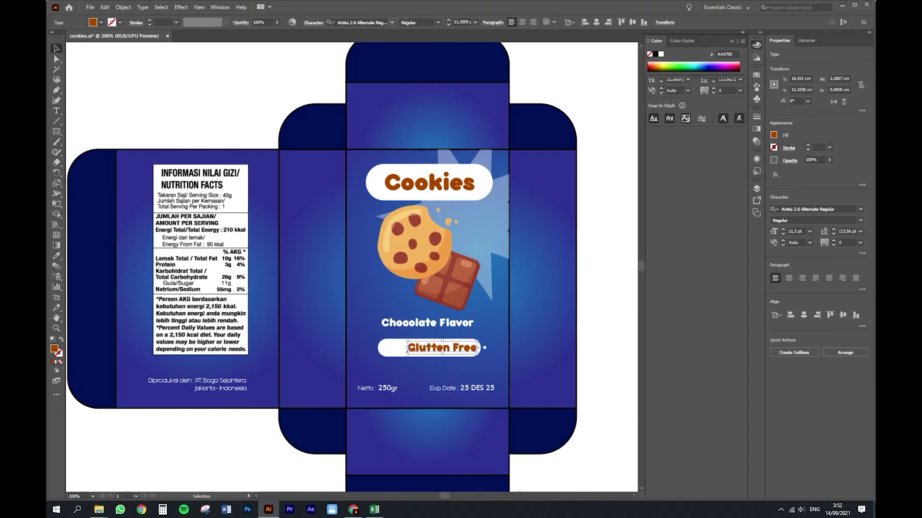
click(523, 23)
shift+click(476, 348)
click(803, 211)
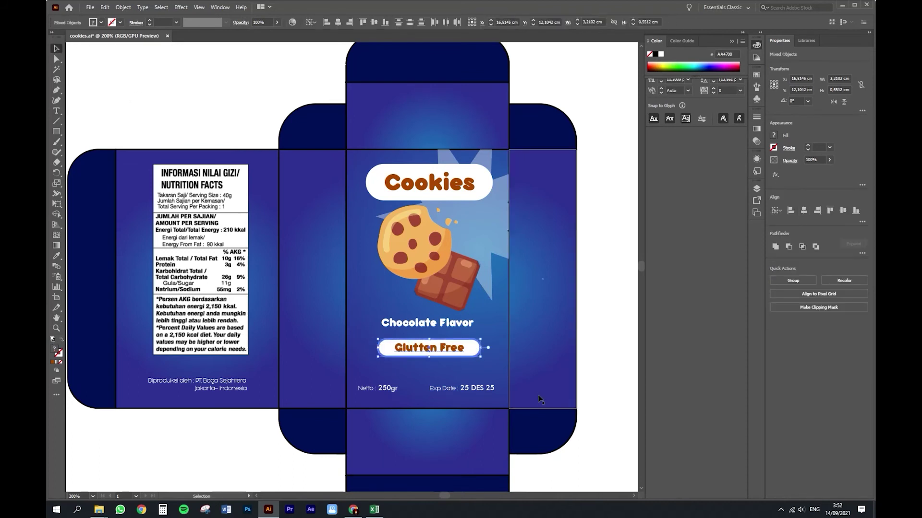
click(532, 465)
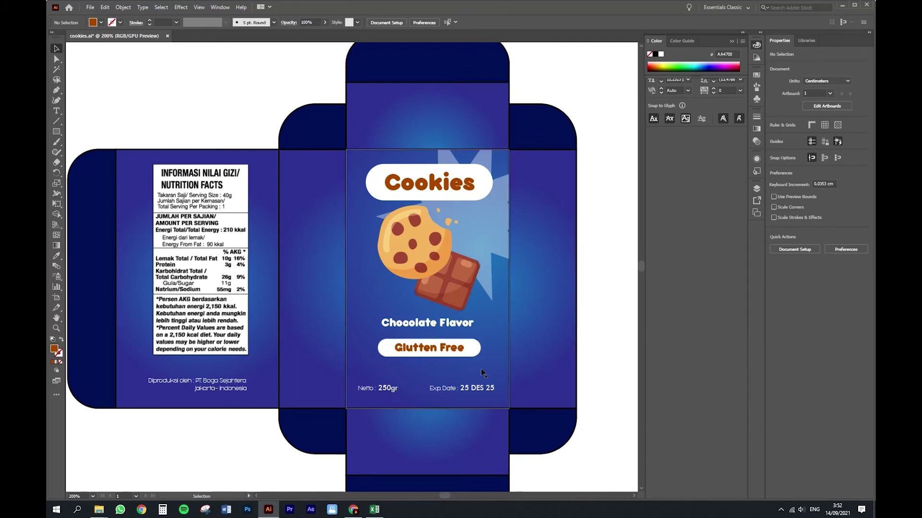
Step: Raise the producer text slightly on the back panel
scroll(475, 360, down, 1)
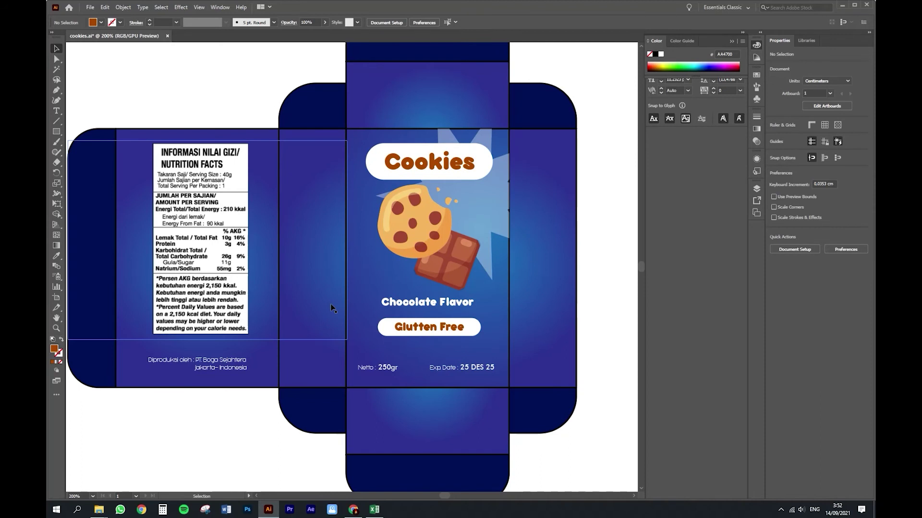
click(326, 356)
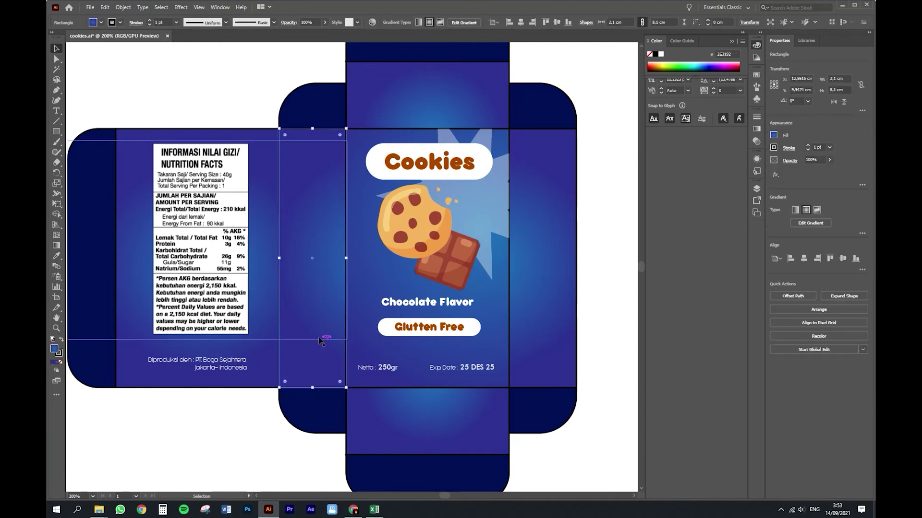
drag(229, 373, 226, 365)
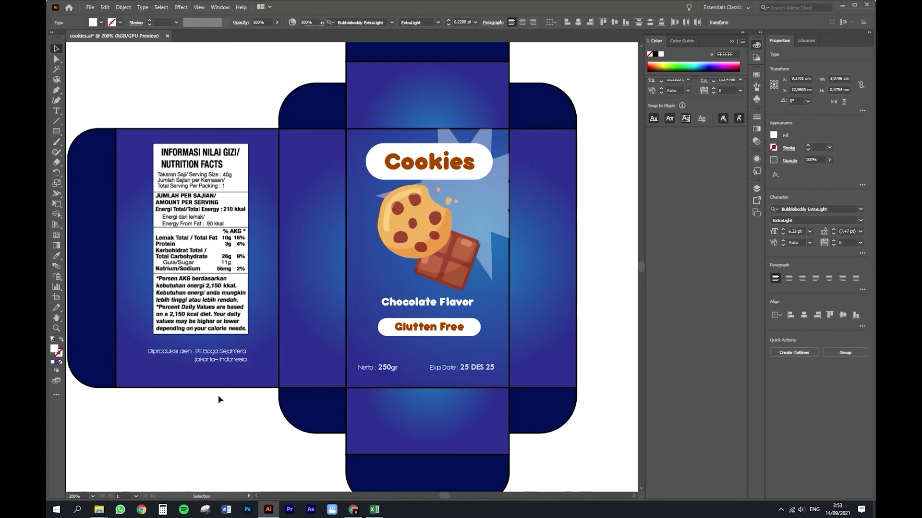
key(ctrl+shift+a)
Step: Type the company's contact e-mail on a new line below the producer info
key(t)
click(160, 372)
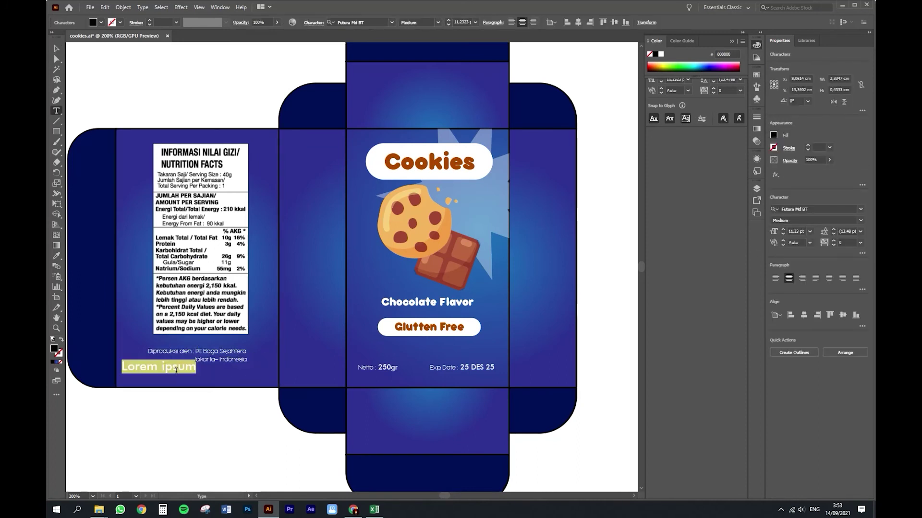
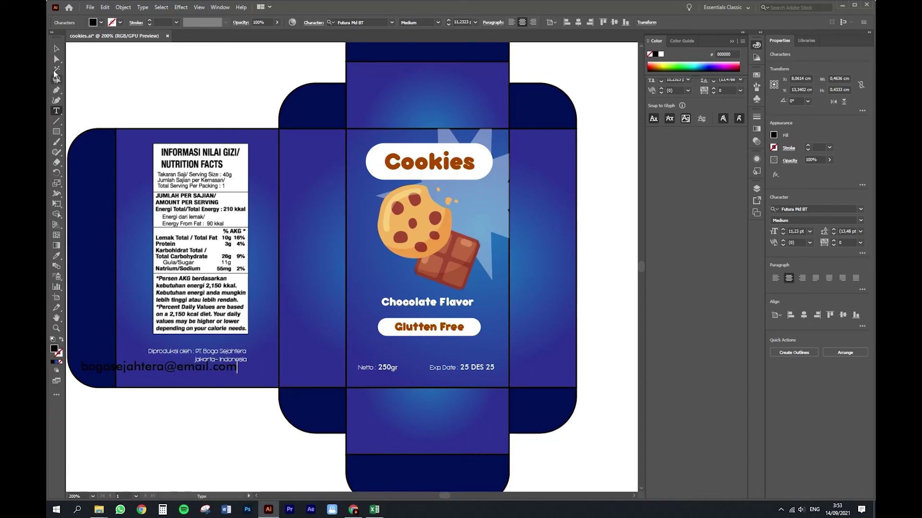
key(Escape)
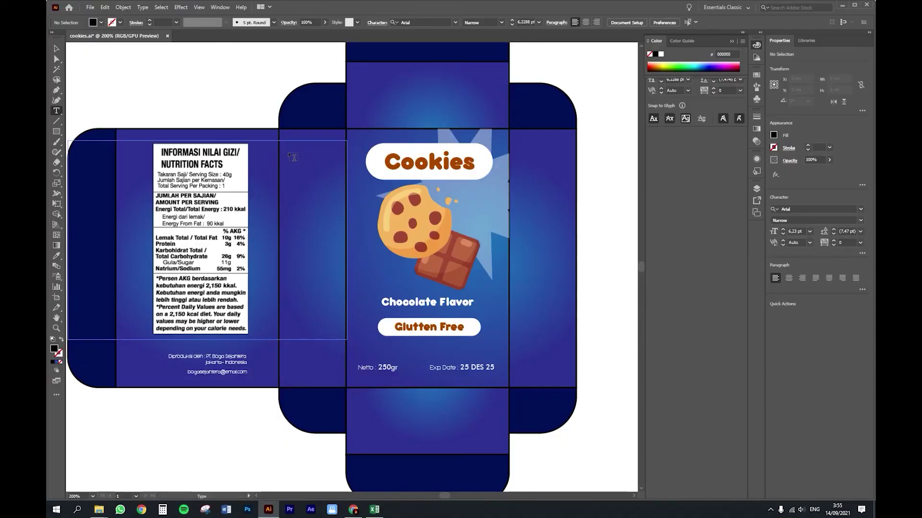
Step: Paste the ingredients list into a tall text area on the side panel and make it white
click(291, 153)
text(Tepung terigu, cokelat chips, margarin, gula,mentega, sirup fruktosa, susu bubuk skim, sirup fruktosa, pengembang (natrium bikarbonat),)
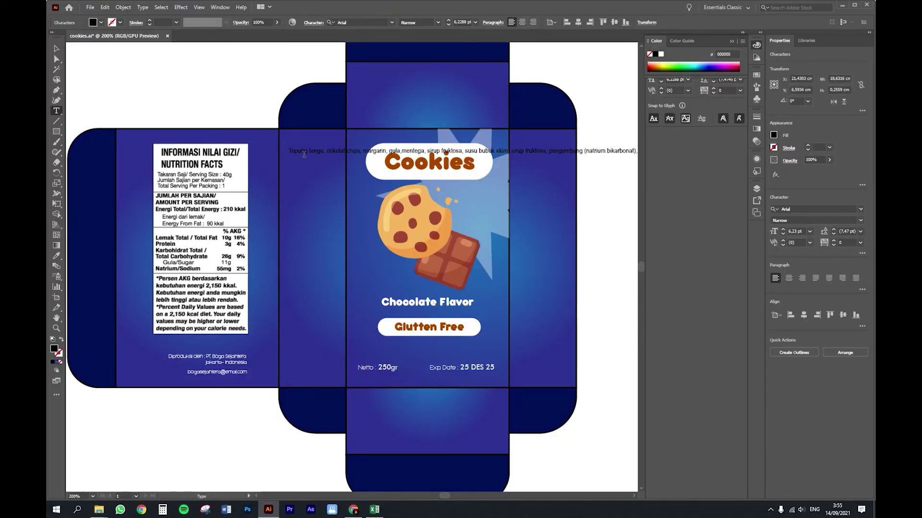
key(ctrl+z)
key(ctrl+z)
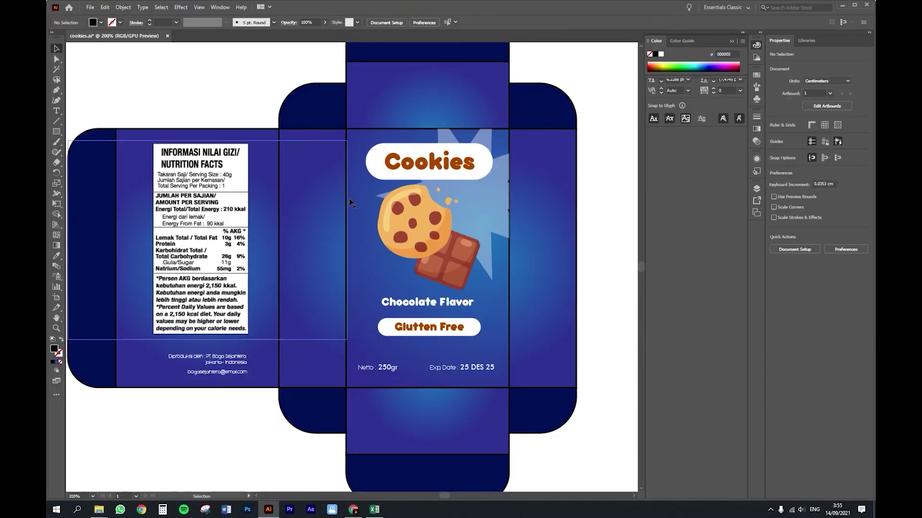
drag(289, 151, 341, 322)
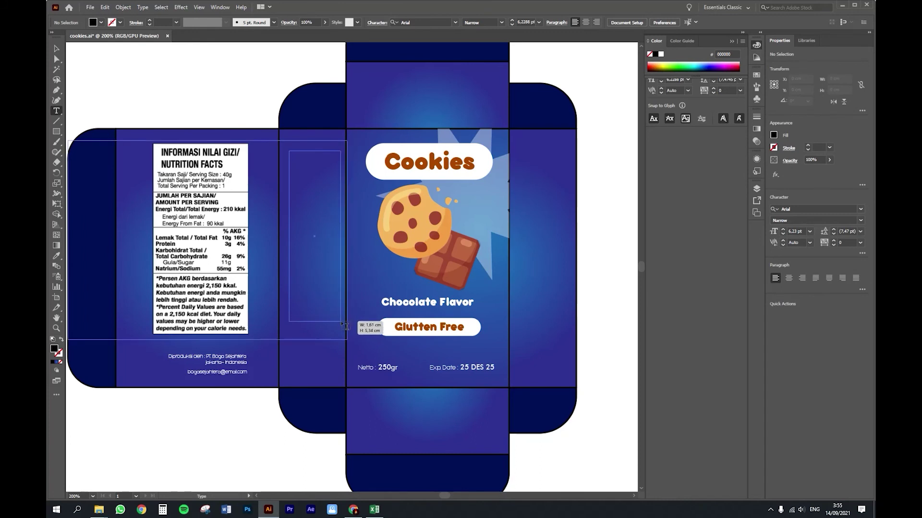
text(Komposisi : Tepung terigu, cokelat chips, margarin, gula,mentega, sirup fruktosa, susu bubuk skim, sirup fruktosa, pengembang (natrium bikarbonat), telur, garam, pengemulsi (lesitin kedelai), dan perisa identik alami vanila dan pewarna karamel.)
key(ctrl+a)
click(661, 54)
Step: Centre-align the ingredients paragraph and centre the frame on the side panel
click(290, 162)
key(Return)
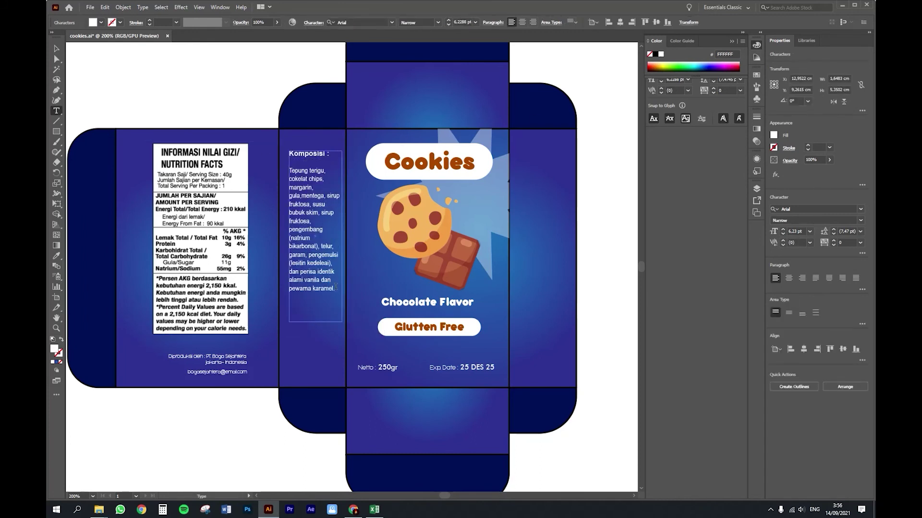
drag(339, 298, 288, 154)
click(522, 22)
click(55, 49)
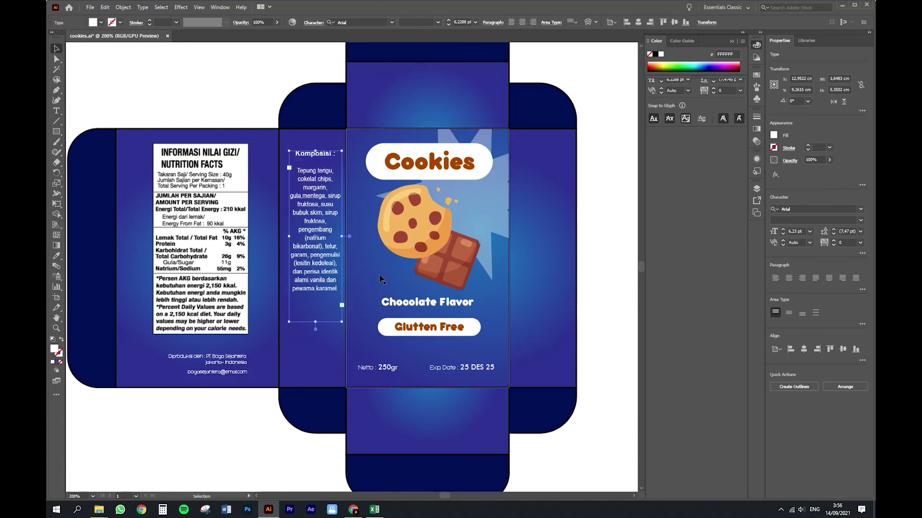
shift+click(316, 353)
click(316, 353)
click(803, 210)
Step: Set the composition text to 6 pt and left alignment
click(619, 245)
click(315, 221)
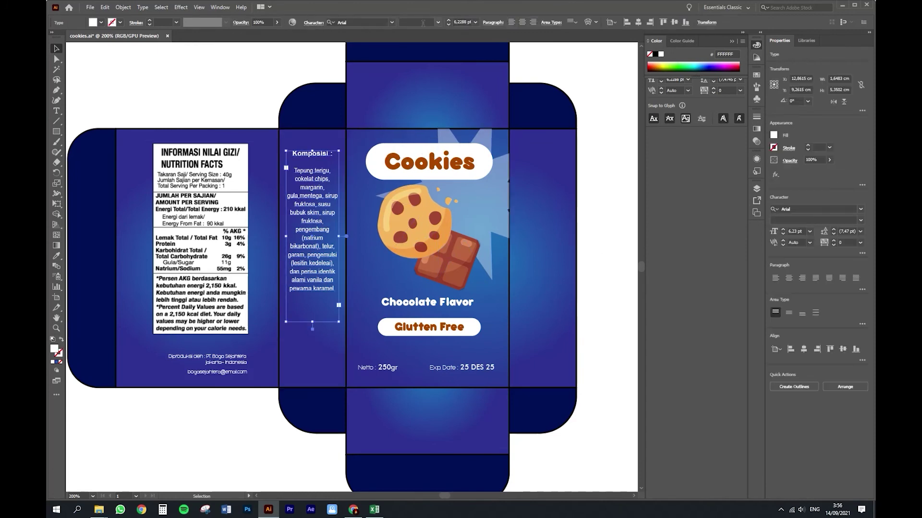
click(476, 22)
click(485, 52)
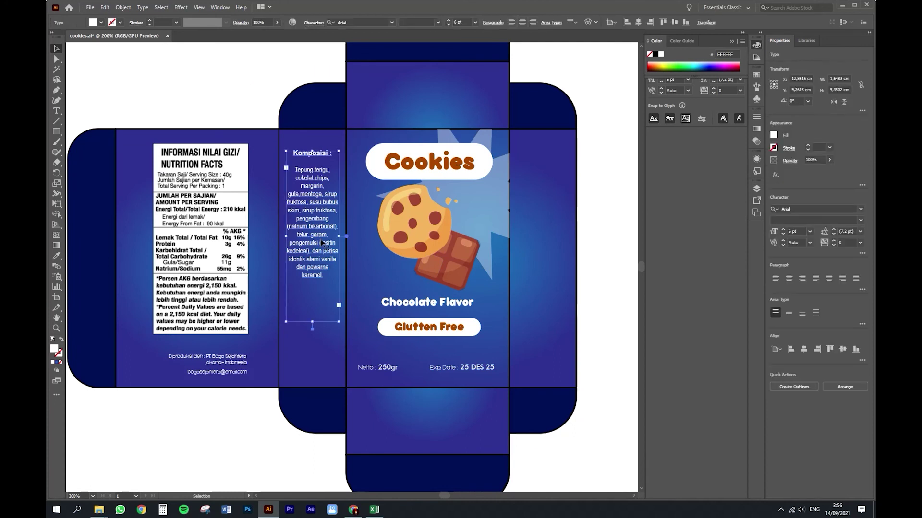
click(522, 22)
click(511, 23)
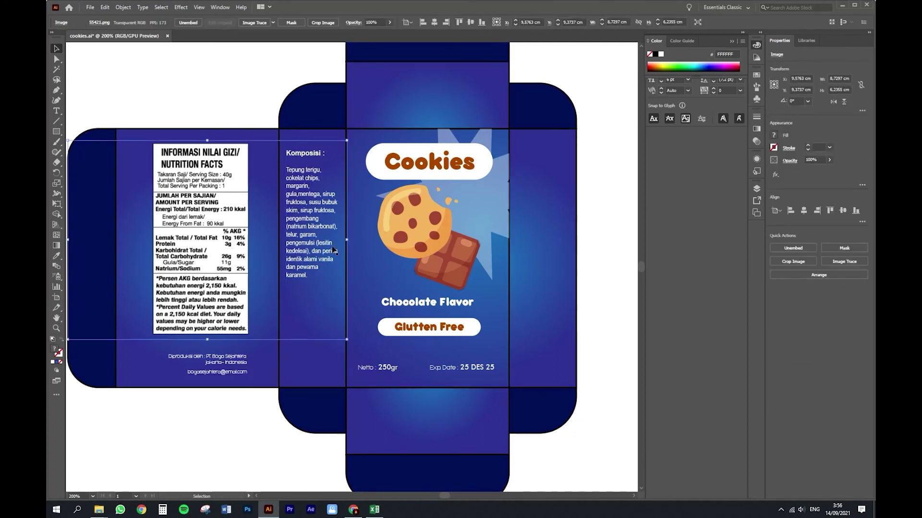
Step: Widen the composition text frame and recentre it horizontally on the side panel
drag(339, 322, 331, 310)
key(ctrl+z)
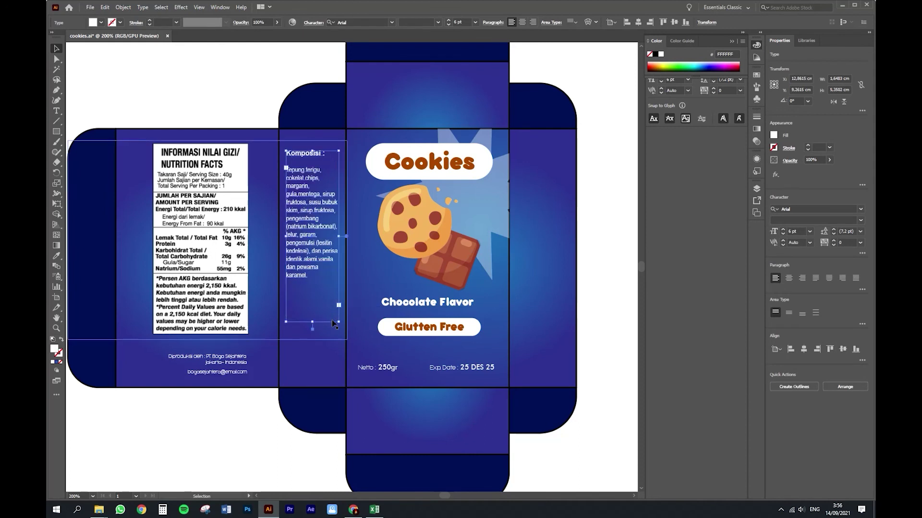
drag(340, 237, 343, 241)
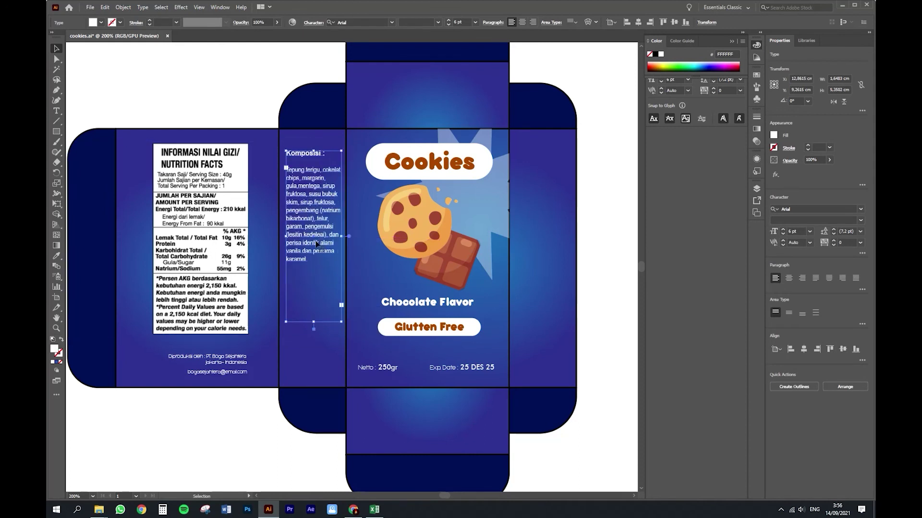
drag(288, 237, 286, 237)
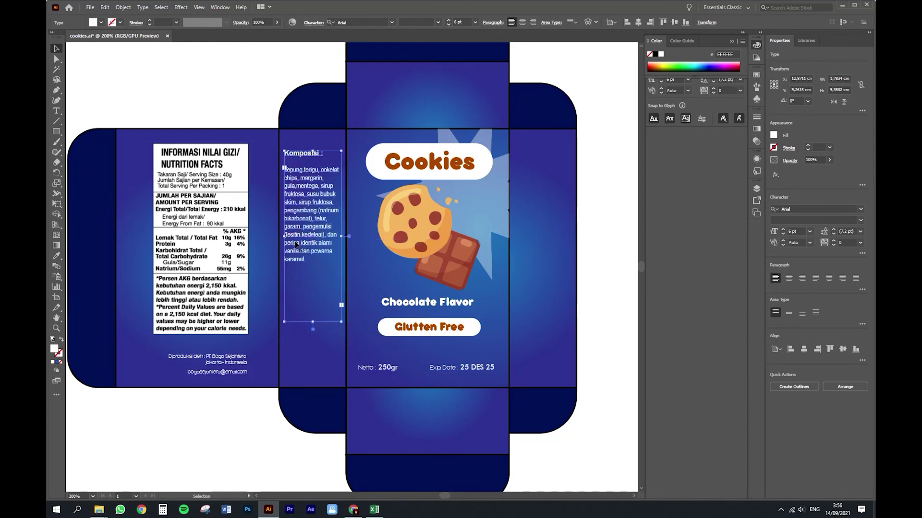
shift+click(318, 353)
click(318, 353)
click(804, 211)
click(608, 252)
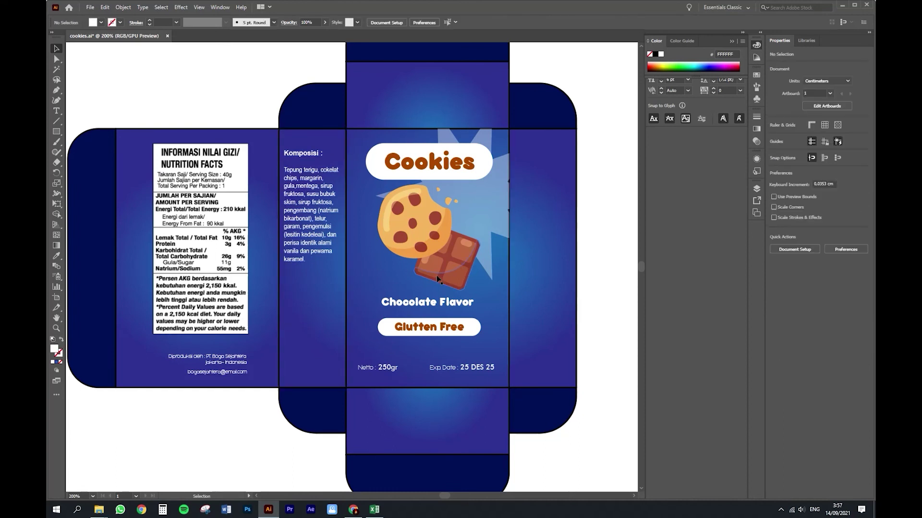
Step: Give the composition text a light blue colour at full opacity
click(310, 200)
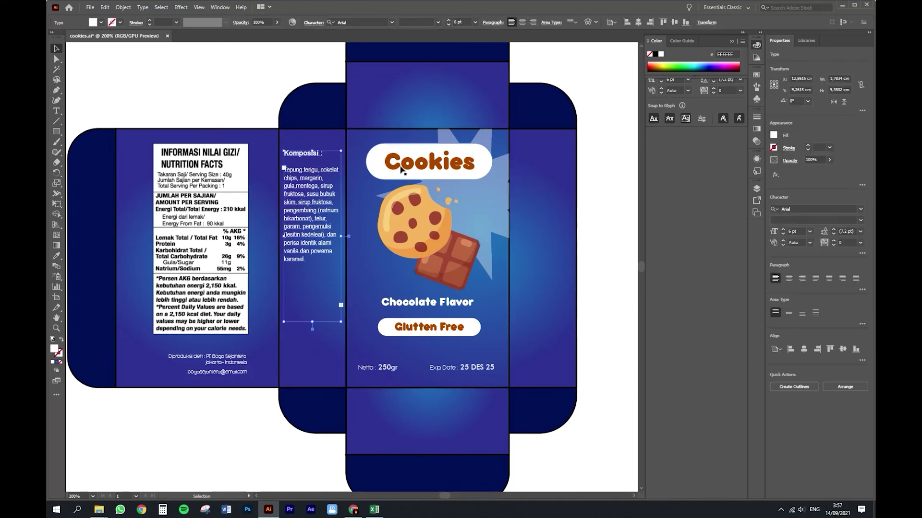
key(i)
click(479, 222)
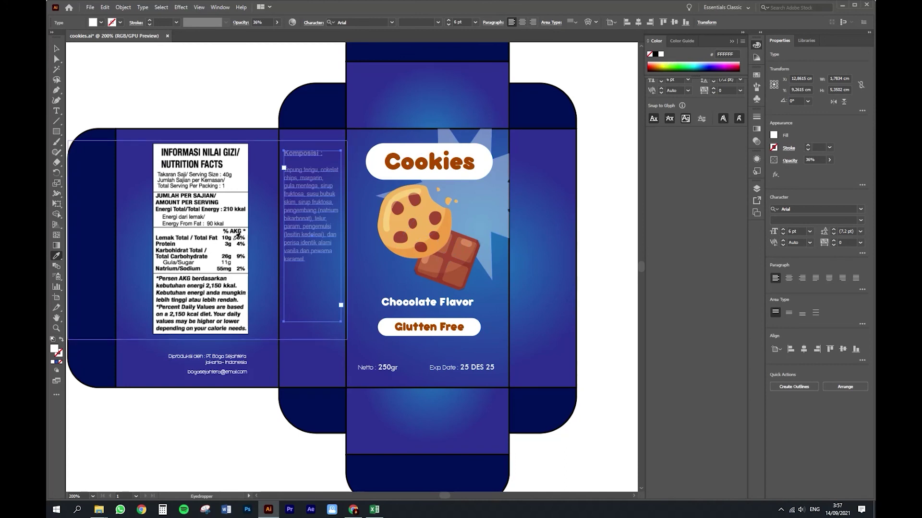
click(222, 244)
key(v)
click(700, 63)
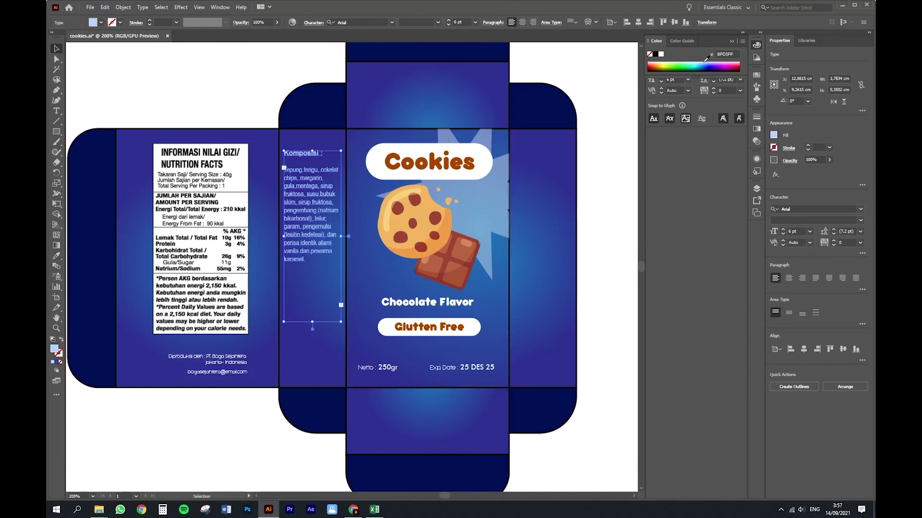
click(624, 196)
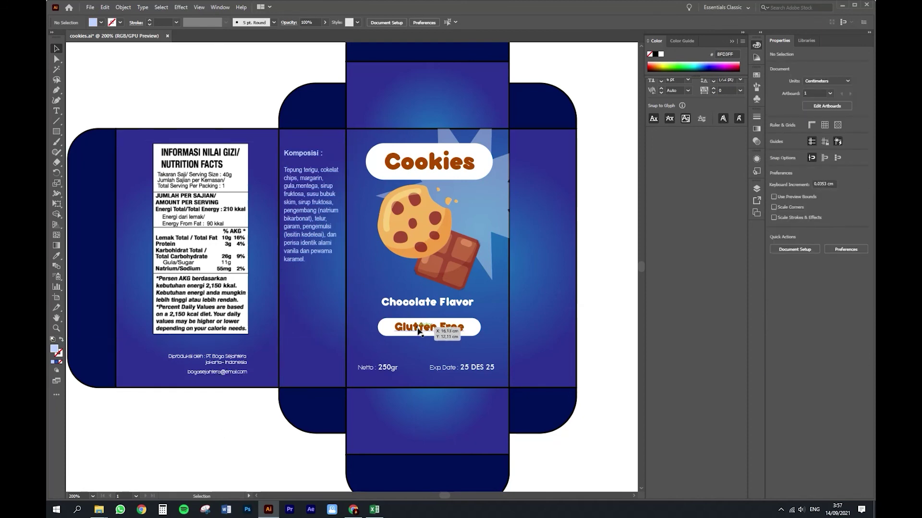
Step: Paste the barcode image onto the artboard and zoom out around it
key(ctrl+v)
key(v)
key(z)
alt+click(349, 211)
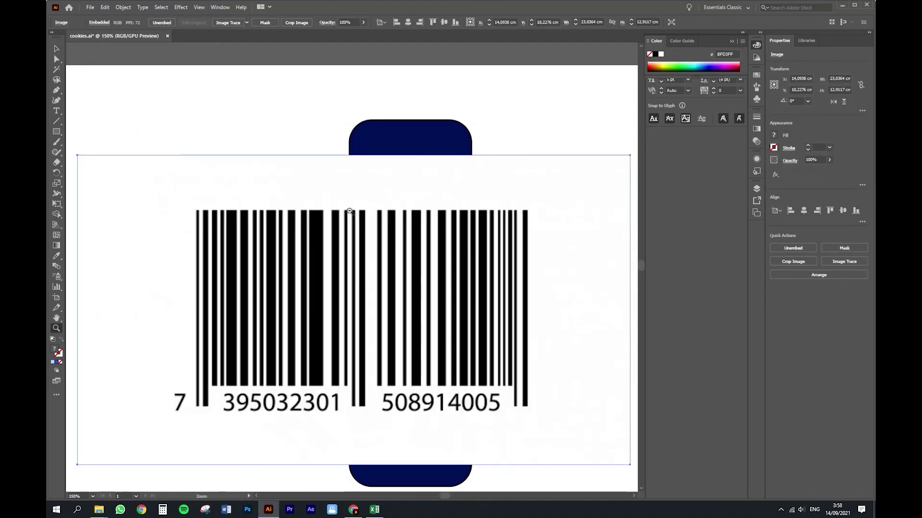
Step: Shrink the barcode around its centre and zoom in on it
key(v)
drag(630, 155, 360, 408)
key(z)
click(326, 302)
click(327, 310)
Step: Make the recycling icons white
key(v)
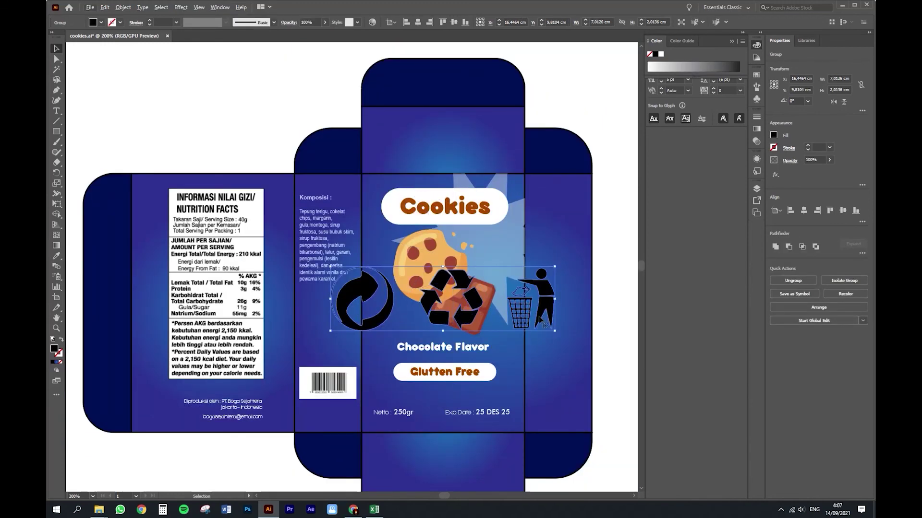
key(ctrl+z)
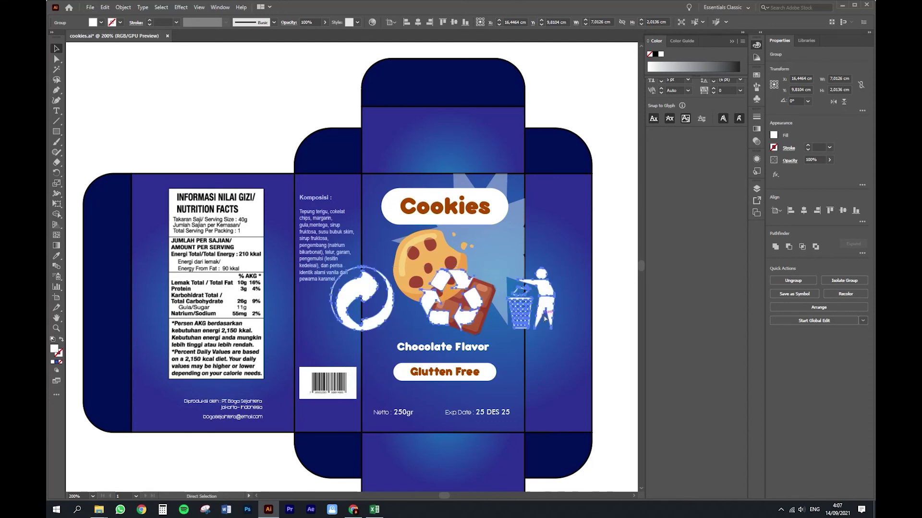
key(ctrl+z)
key(ctrl+z)
key(ctrl+z)
key(ctrl+z)
key(ctrl+z)
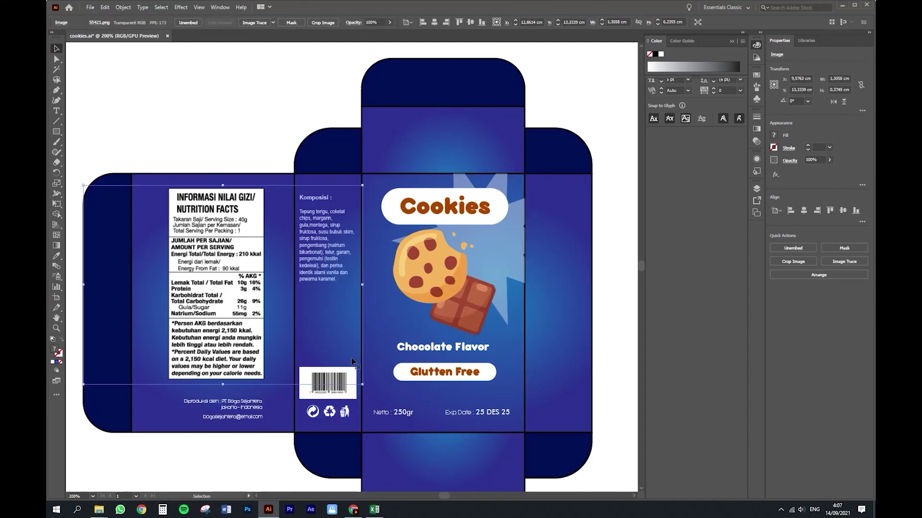
Step: Copy the Cookies and Glutten Free text onto the right side panel, rotated vertical and white
scroll(367, 421, down, 1)
drag(494, 210, 557, 193)
drag(543, 240, 560, 292)
click(484, 362)
drag(485, 362, 571, 316)
drag(562, 328, 559, 340)
drag(557, 354, 557, 282)
shift+click(553, 298)
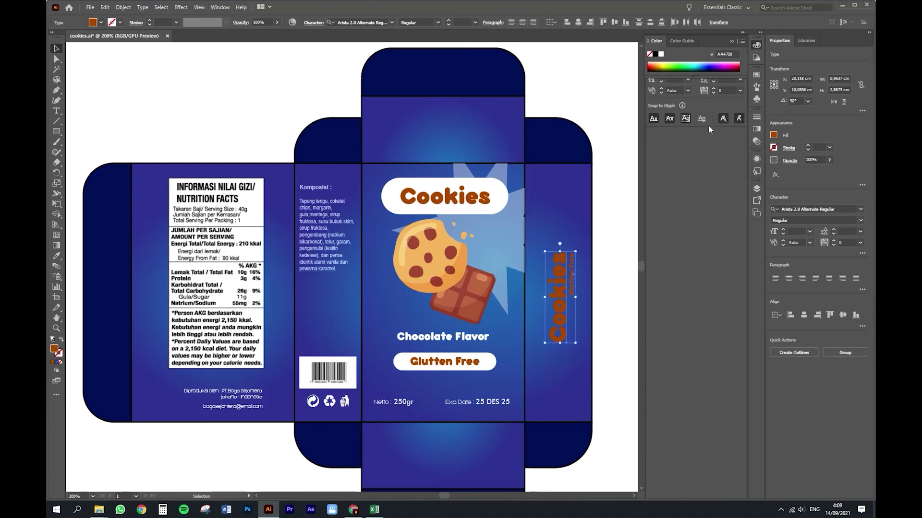
click(661, 55)
click(549, 475)
Step: Duplicate the cookie illustration, rotate it 90° and size it beside the vertical Cookies text
scroll(469, 295, down, 2)
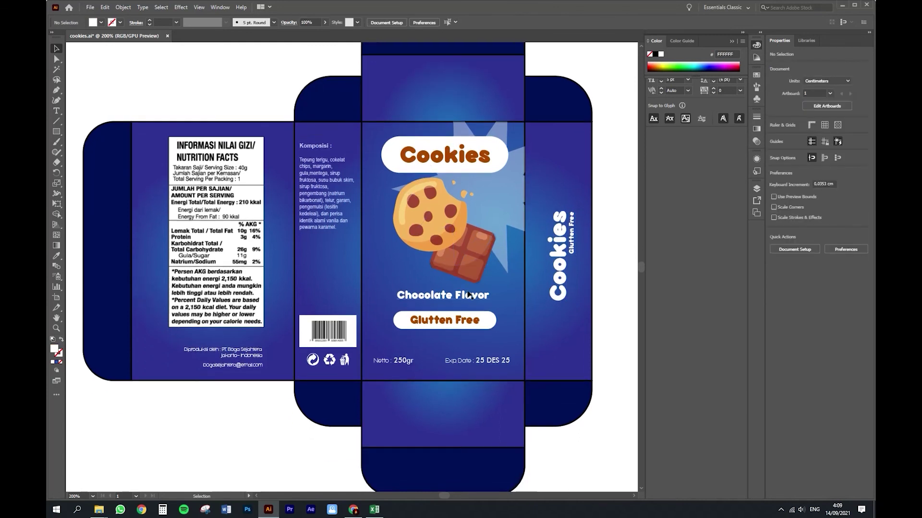
click(444, 228)
drag(447, 235, 449, 395)
drag(490, 426, 525, 360)
drag(486, 405, 560, 307)
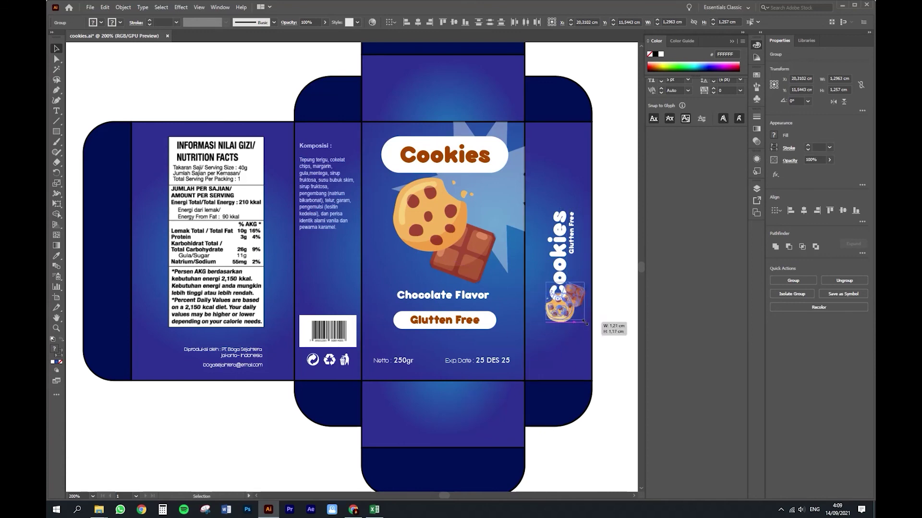
shift+click(569, 245)
drag(571, 248, 567, 249)
click(614, 288)
click(574, 326)
click(560, 309)
drag(541, 321, 535, 330)
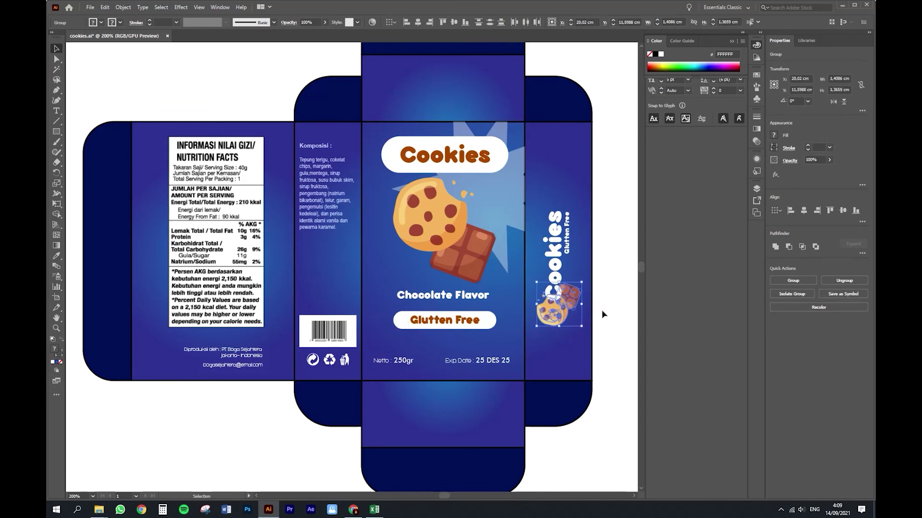
click(603, 313)
Step: Group the side-panel logo pieces and place a horizontal, smaller copy on the bottom flap
click(568, 234)
shift+click(557, 313)
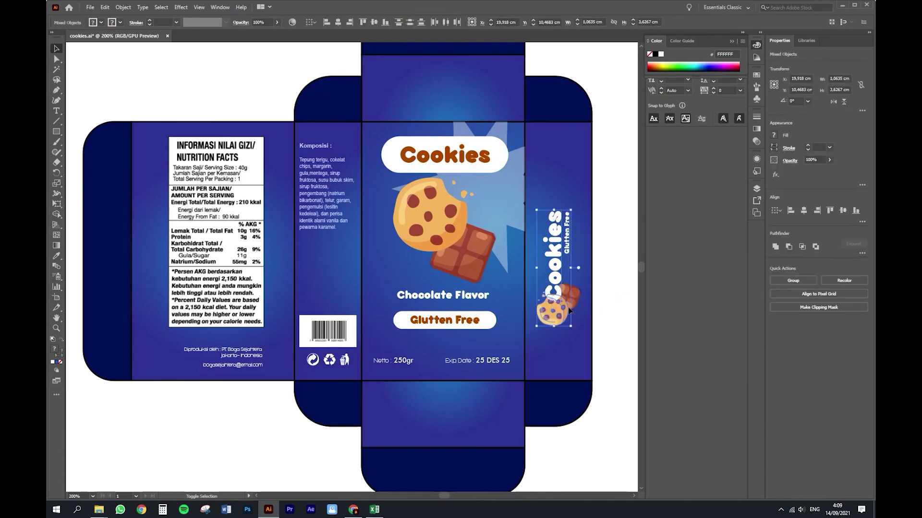
key(ctrl+g)
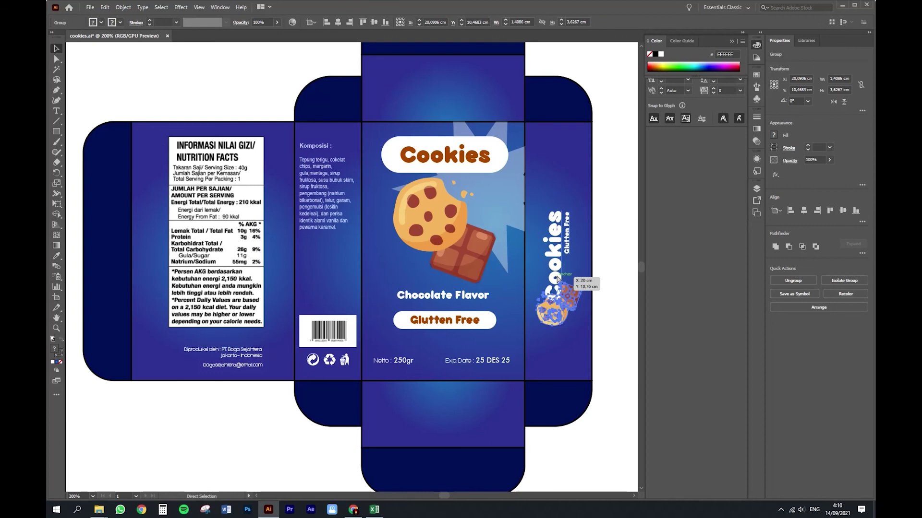
drag(562, 279, 394, 408)
drag(469, 379, 459, 406)
drag(502, 435, 471, 416)
click(604, 403)
Step: Copy the logo onto the top flap upside down, then zoom out to see the whole dieline
scroll(567, 428, up, 1)
click(485, 427)
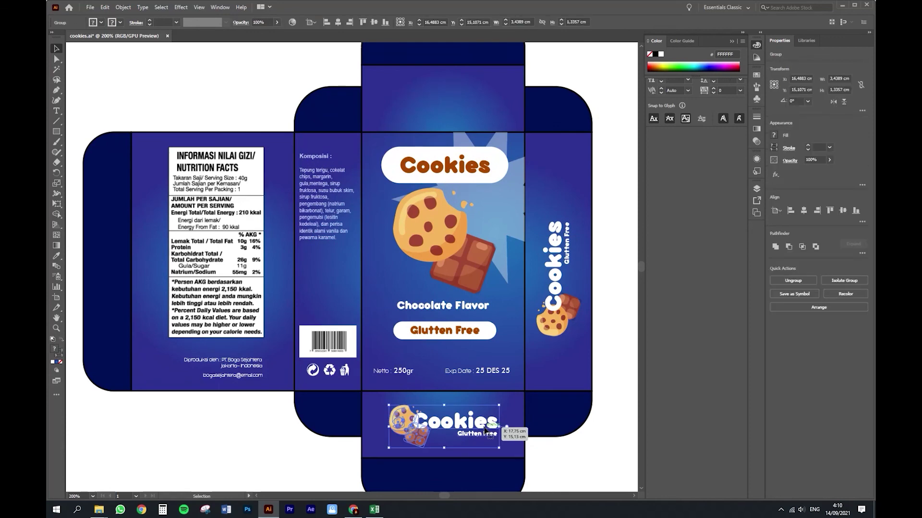
drag(485, 430, 338, 83)
scroll(576, 283, up, 1)
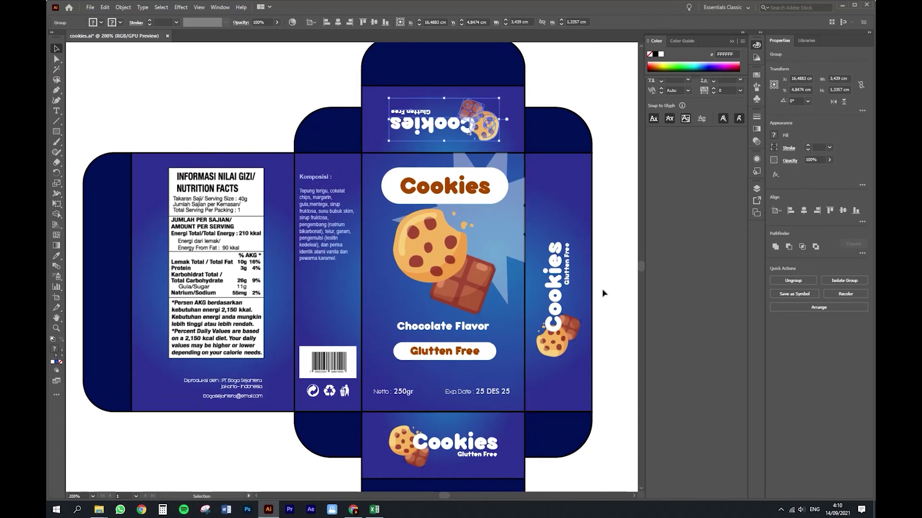
click(603, 293)
key(z)
alt+click(444, 317)
drag(353, 318, 405, 319)
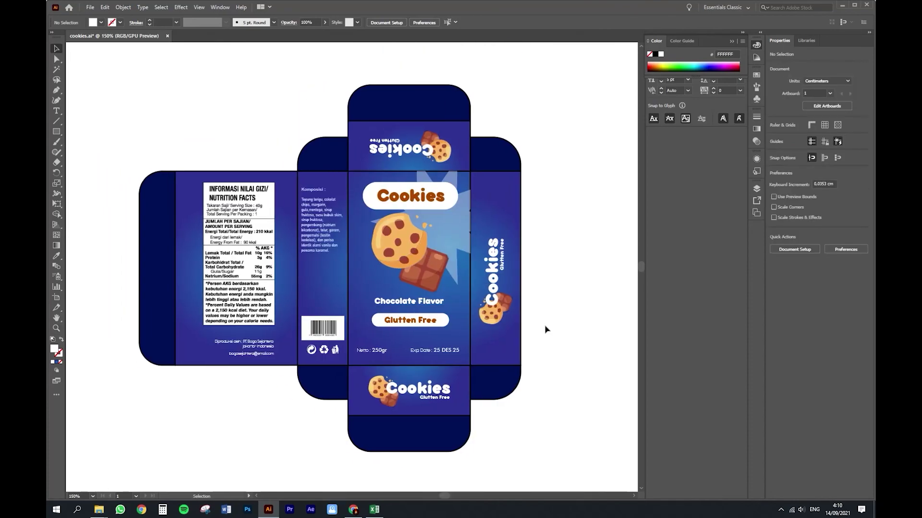